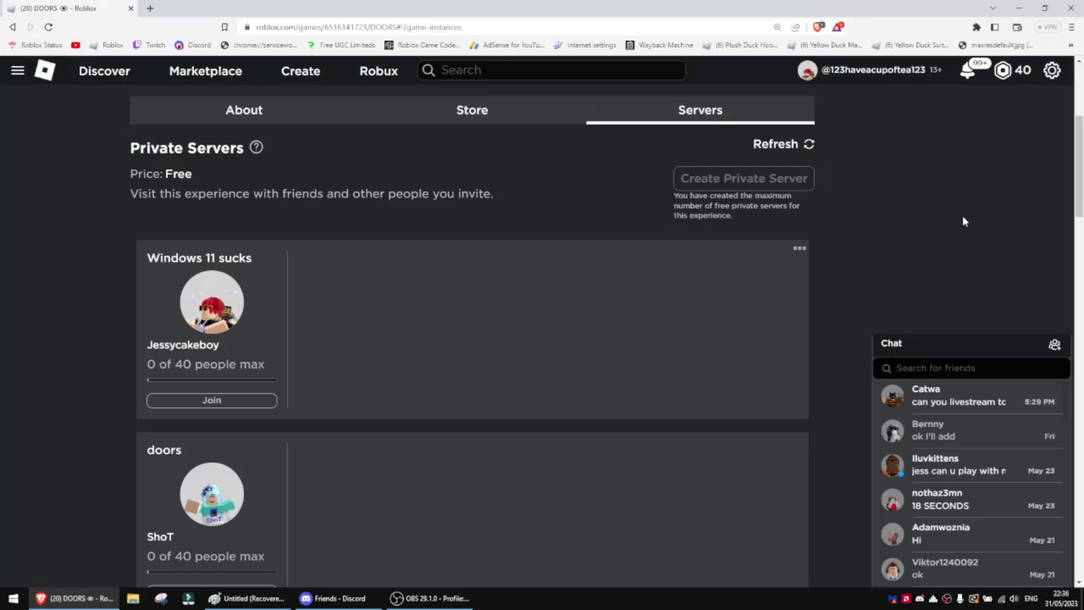
Join the DOORS private server 'Windows 11 sucks' and dismiss the Download and Install Roblox popup
{"action": "left_click", "coordinate": [231, 400]}
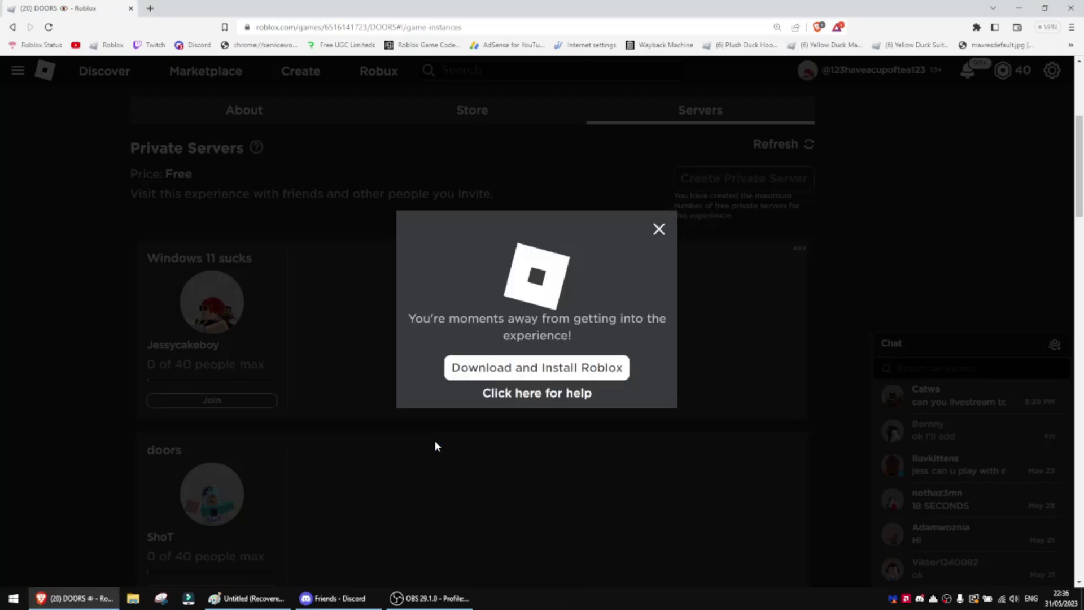
{"action": "left_click", "coordinate": [434, 446]}
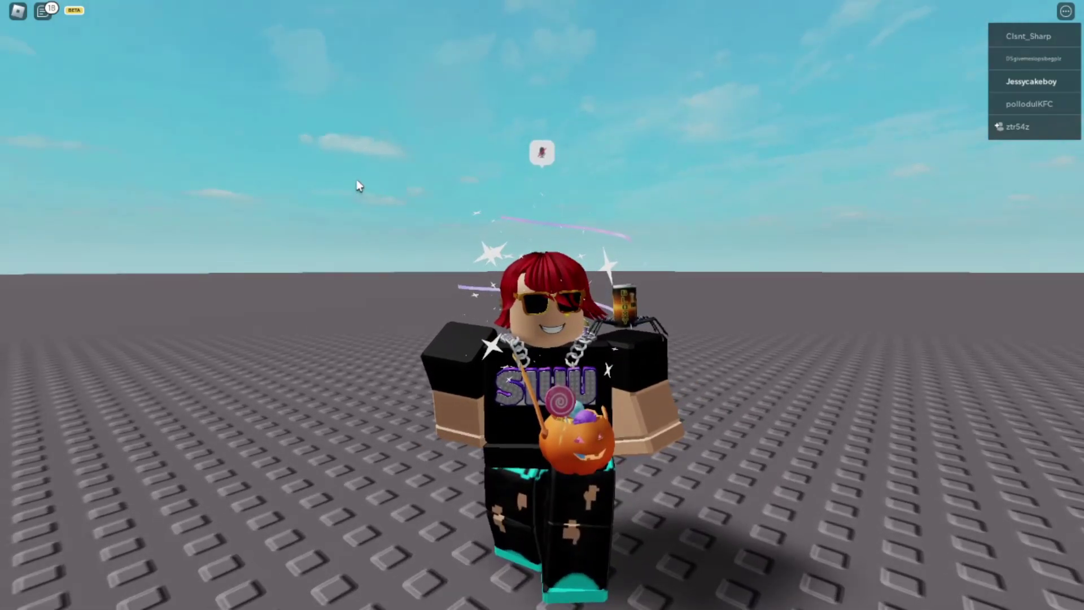
{"action": "left_click_drag", "start_coordinate": [554, 358], "coordinate": [555, 373]}
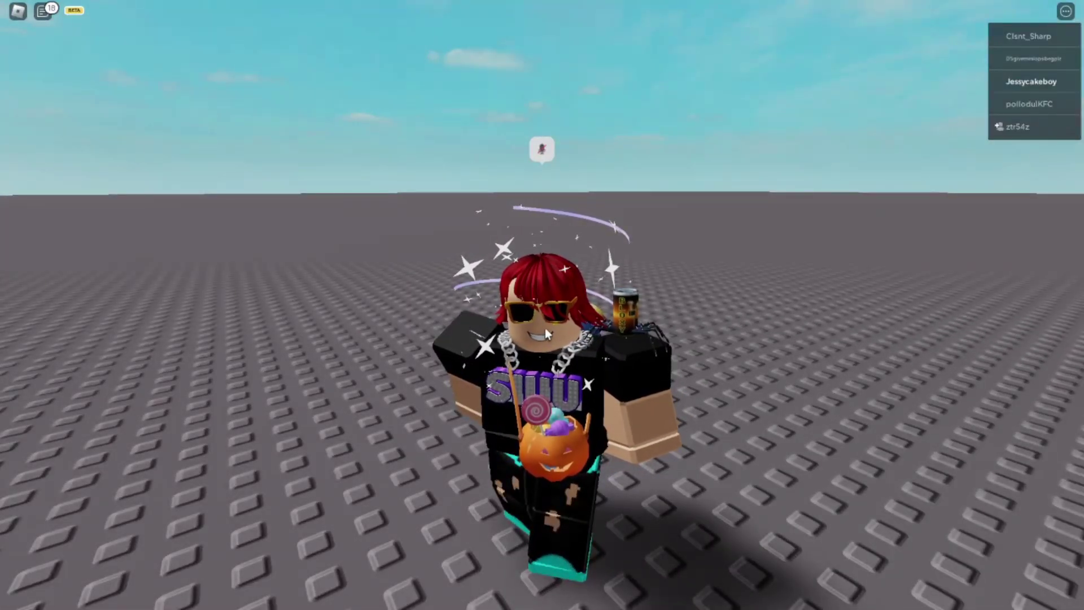
{"action": "key", "text": "ctrl+shift+g"}
{"action": "key", "text": "Escape"}
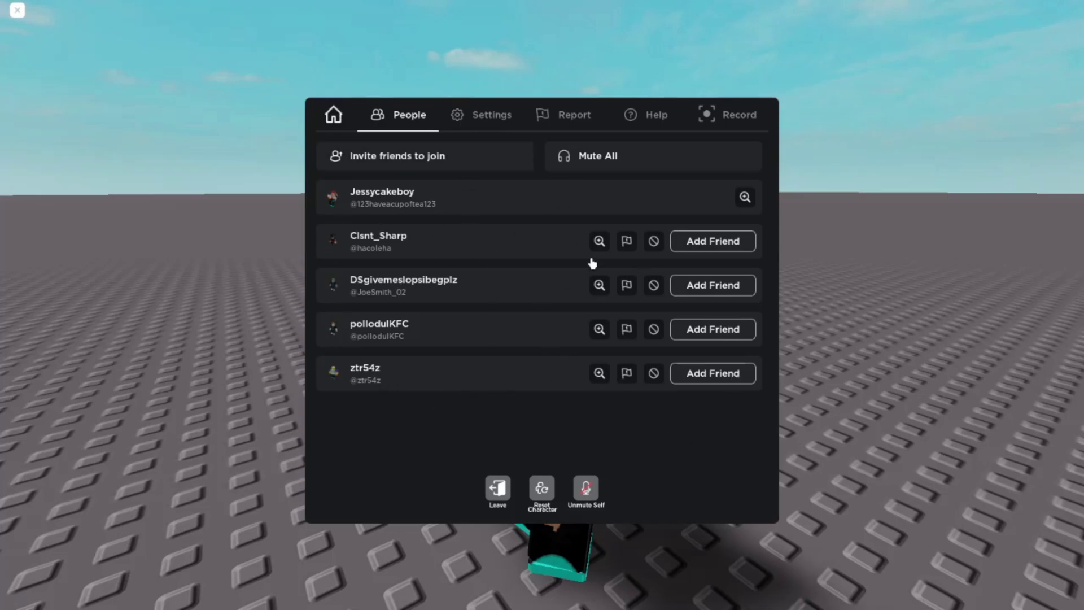
{"action": "left_click", "coordinate": [539, 490]}
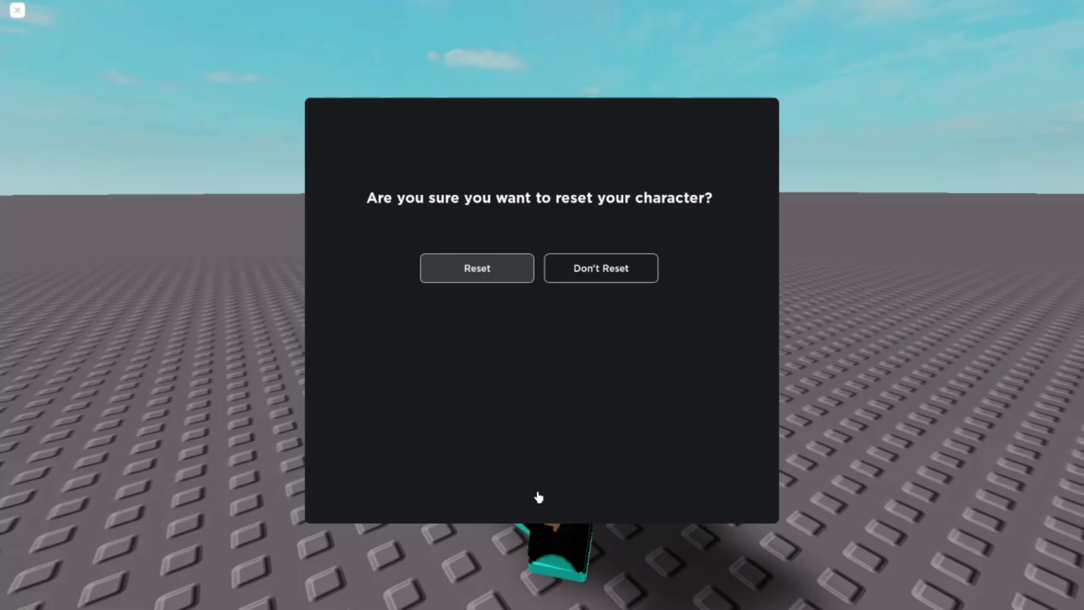
{"action": "left_click", "coordinate": [589, 266]}
{"action": "left_click", "coordinate": [500, 480]}
{"action": "left_click", "coordinate": [576, 278]}
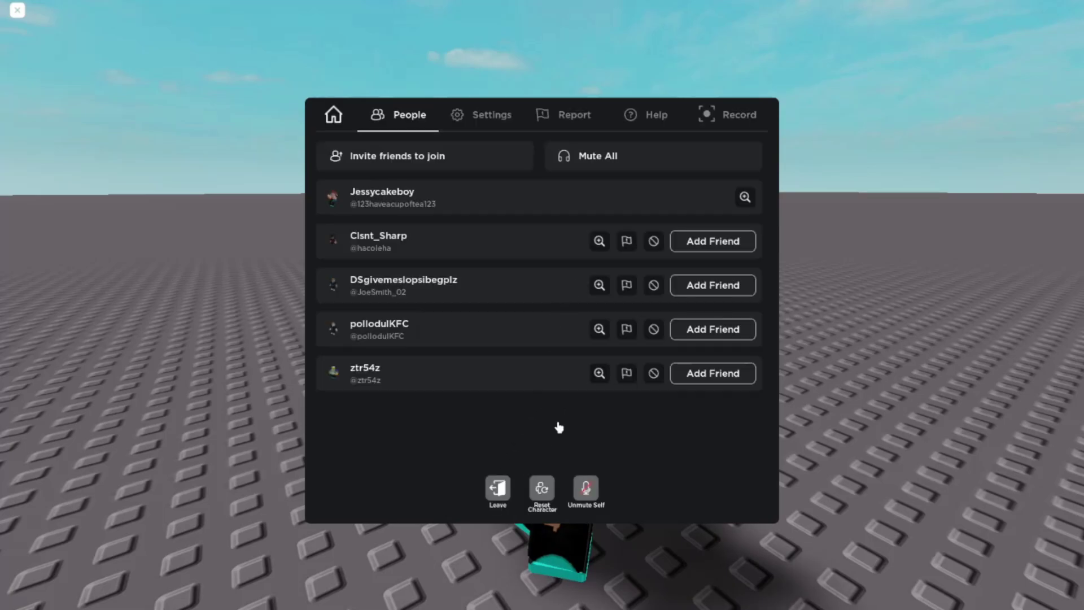
{"action": "left_click", "coordinate": [489, 118]}
{"action": "scroll", "coordinate": [537, 368], "scroll_direction": "down", "scroll_amount": 3}
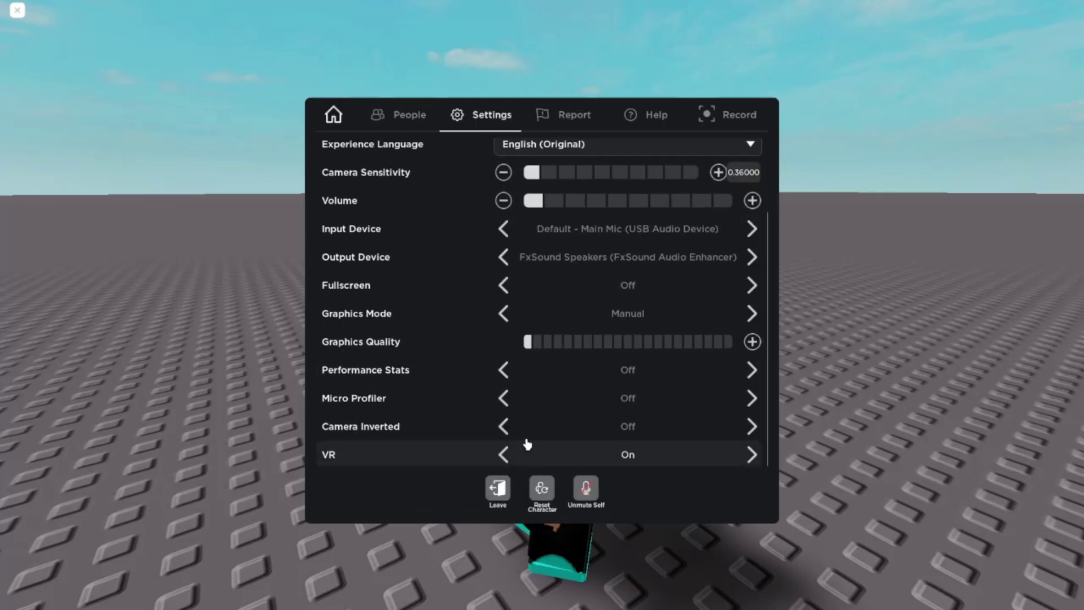
{"action": "scroll", "coordinate": [511, 448], "scroll_direction": "up", "scroll_amount": 1}
{"action": "scroll", "coordinate": [511, 450], "scroll_direction": "up", "scroll_amount": 5}
{"action": "key", "text": "Escape"}
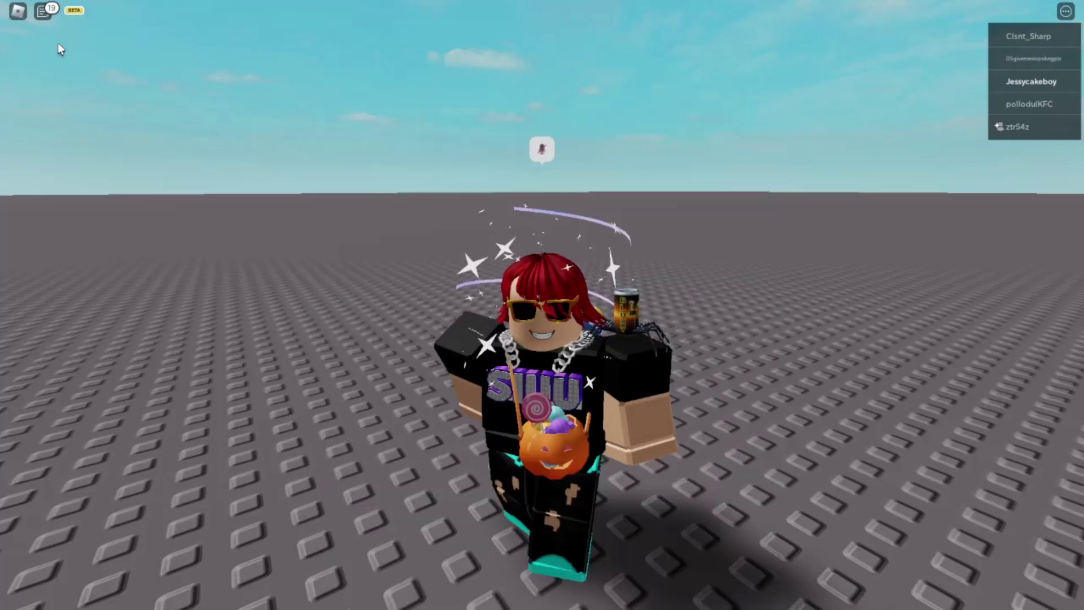
{"action": "left_click", "coordinate": [18, 11]}
Open the in-game menu and view the Report, Help, Record and People tabs
{"action": "key", "text": "Escape"}
{"action": "key", "text": "Escape"}
{"action": "left_click", "coordinate": [545, 128]}
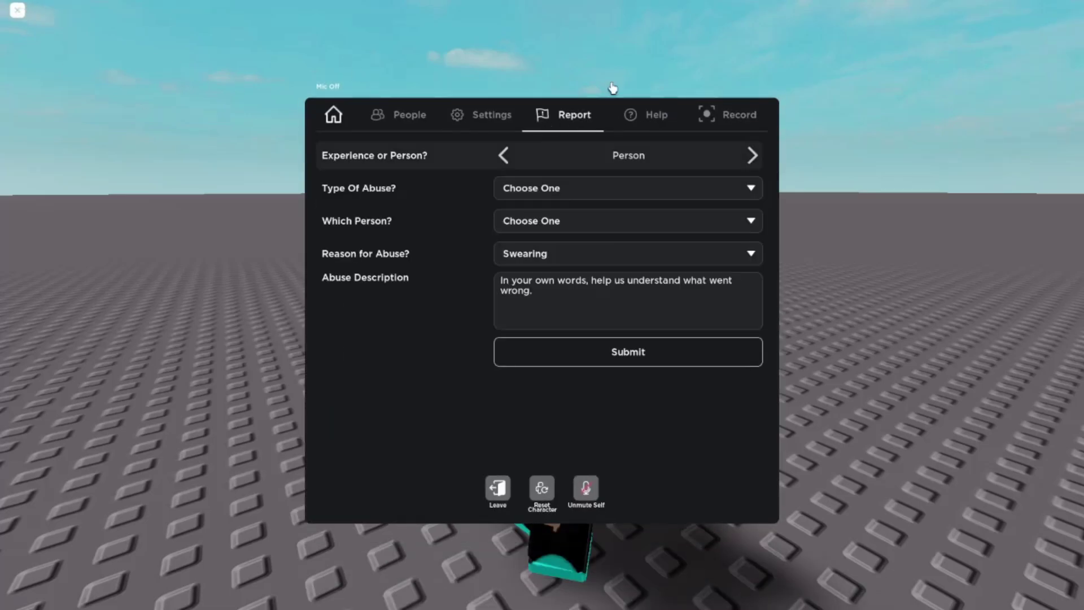
{"action": "left_click", "coordinate": [658, 116]}
{"action": "left_click", "coordinate": [738, 122]}
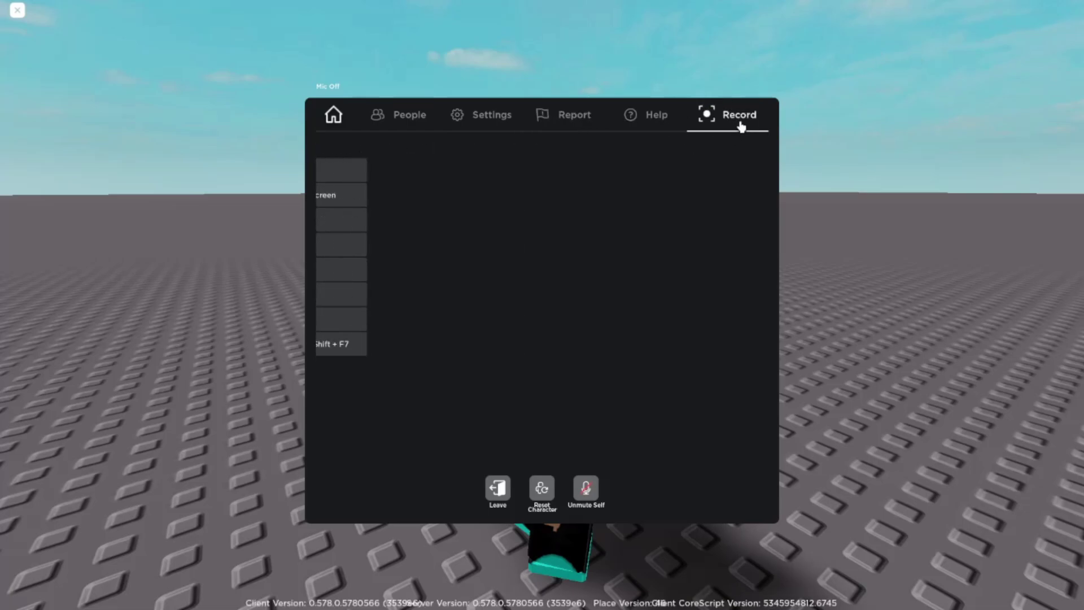
{"action": "left_click", "coordinate": [417, 127]}
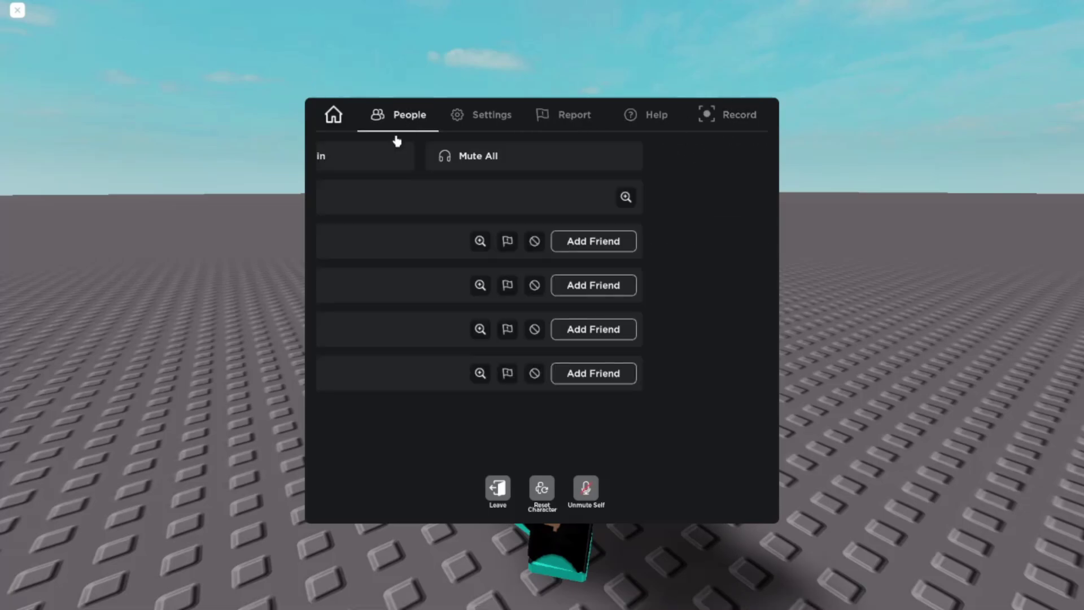
{"action": "key", "text": "Escape"}
Reopen the menu, scroll the Settings list, revisit Report, Help and Record, then leave with L
{"action": "key", "text": "Escape"}
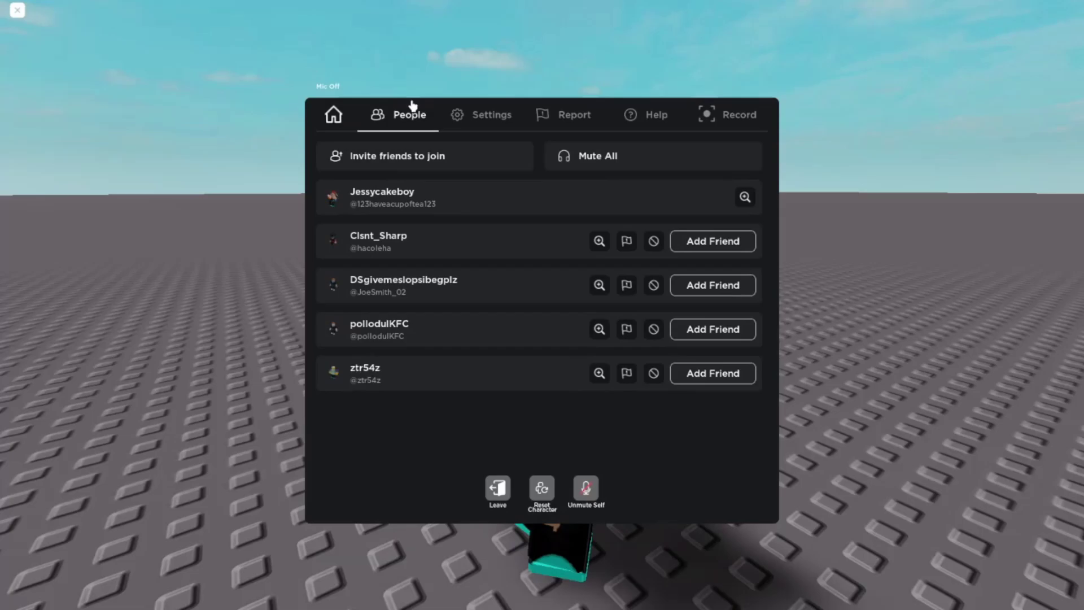
{"action": "key", "text": "Escape"}
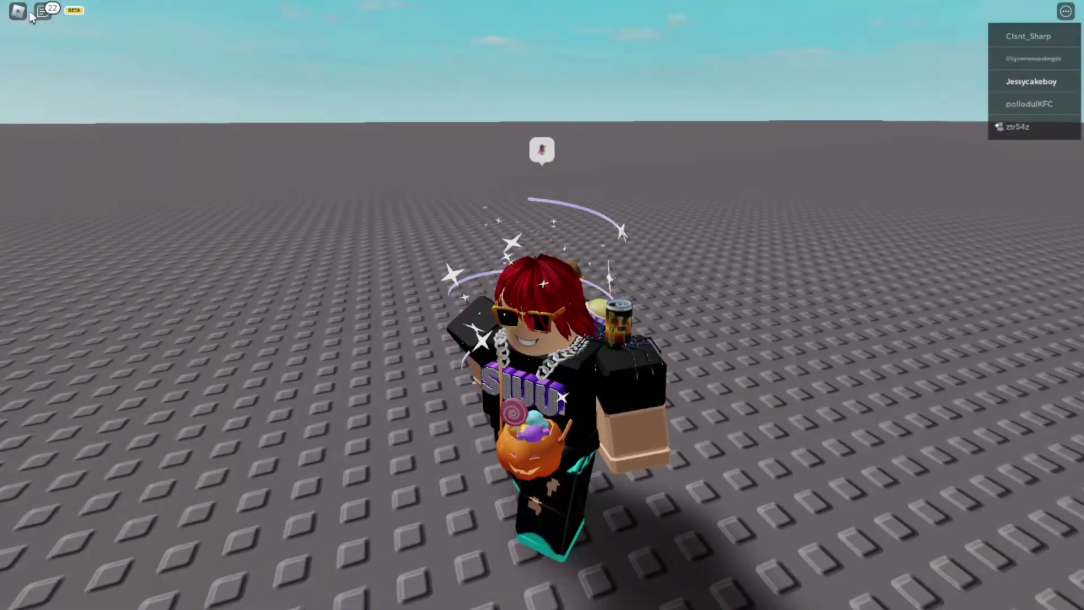
{"action": "key", "text": "Escape"}
{"action": "left_click", "coordinate": [485, 128]}
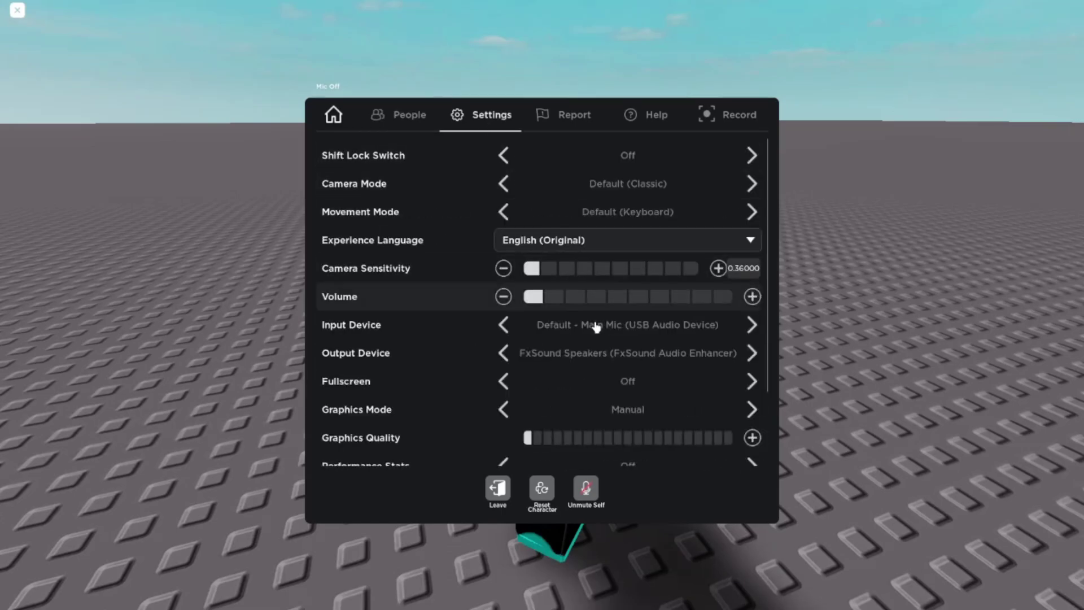
{"action": "scroll", "coordinate": [625, 428], "scroll_direction": "down", "scroll_amount": 3}
{"action": "scroll", "coordinate": [624, 380], "scroll_direction": "up", "scroll_amount": 3}
{"action": "scroll", "coordinate": [621, 391], "scroll_direction": "down", "scroll_amount": 3}
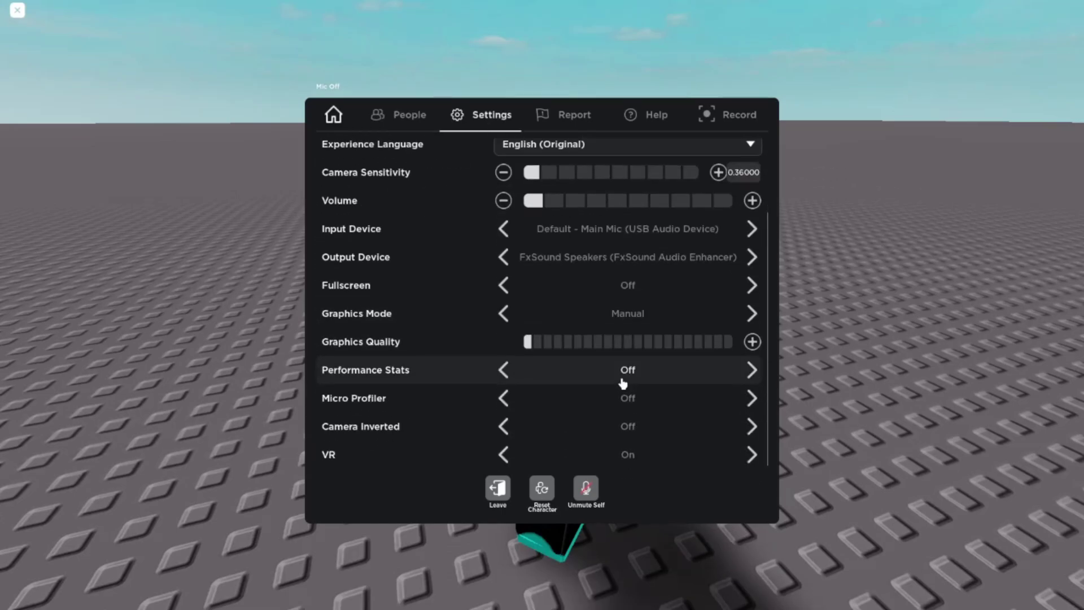
{"action": "scroll", "coordinate": [621, 379], "scroll_direction": "up", "scroll_amount": 3}
{"action": "left_click", "coordinate": [562, 116]}
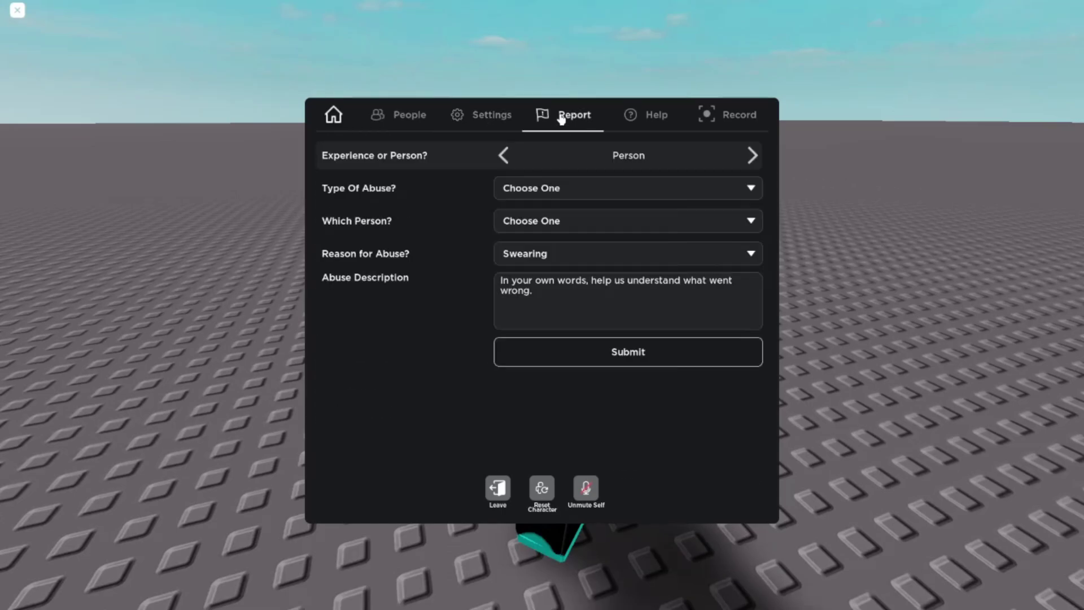
{"action": "left_click", "coordinate": [640, 115]}
{"action": "left_click", "coordinate": [713, 110]}
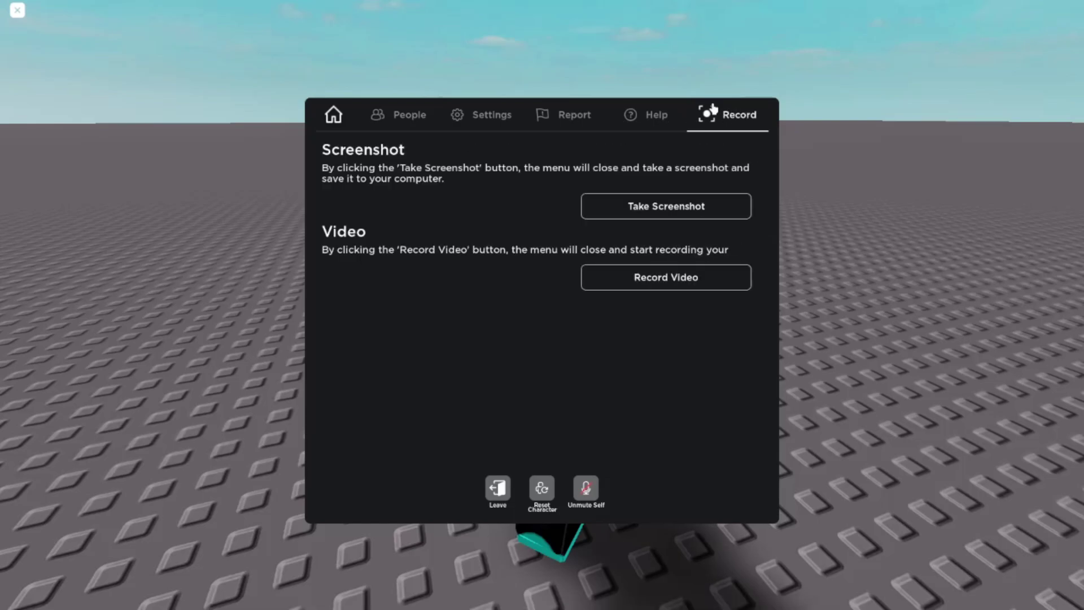
{"action": "left_click", "coordinate": [378, 133]}
{"action": "key", "text": "l"}
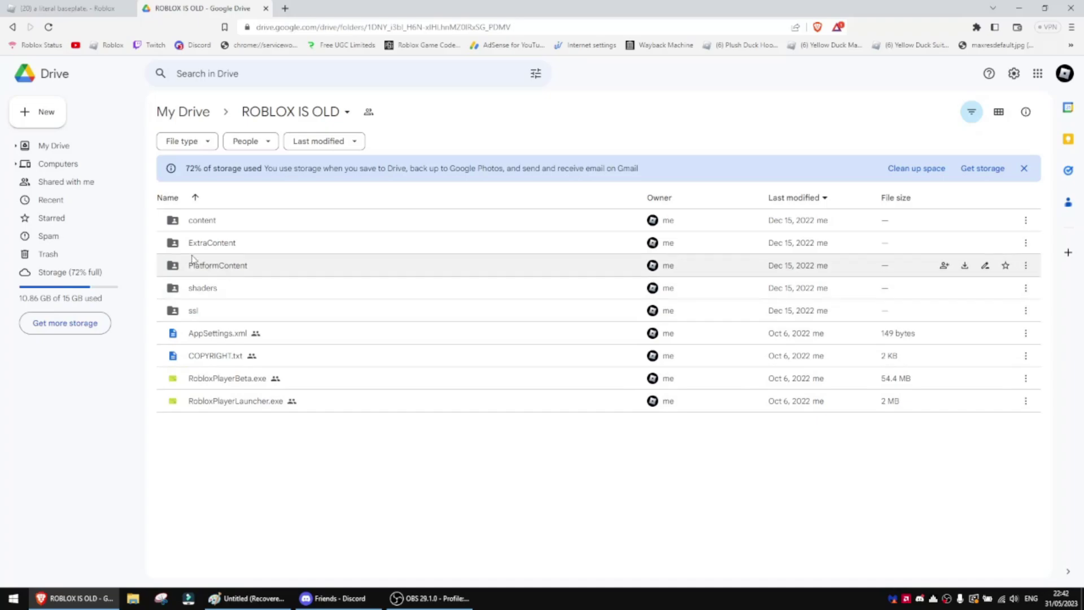
In Google Drive, open ExtraContent > models > DataModelPatch and select DataModelPatch.rbxm
{"action": "double_click", "coordinate": [225, 243]}
{"action": "double_click", "coordinate": [226, 243]}
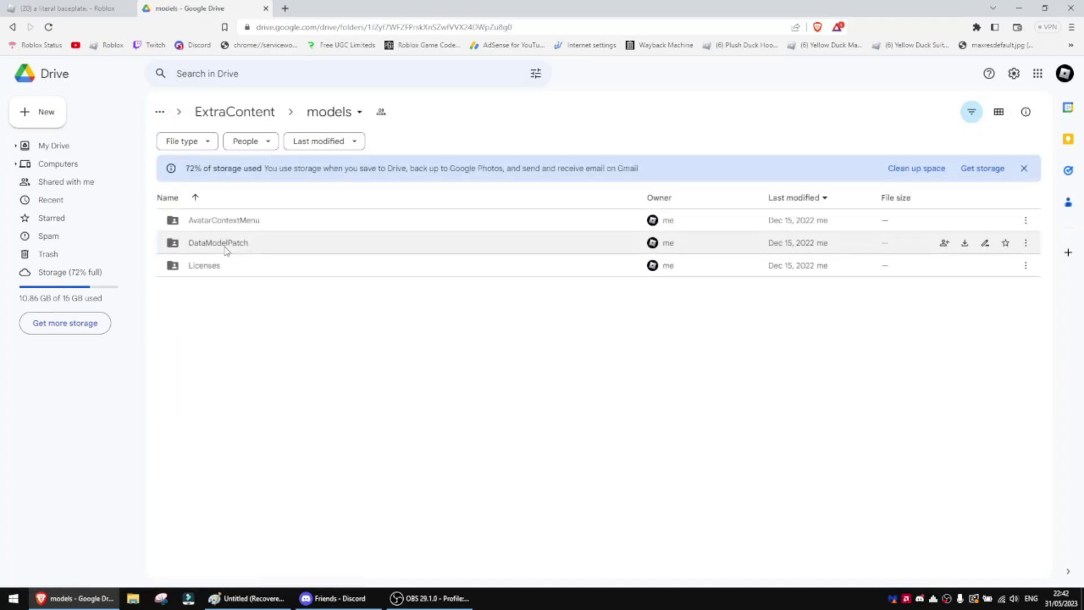
{"action": "double_click", "coordinate": [224, 247]}
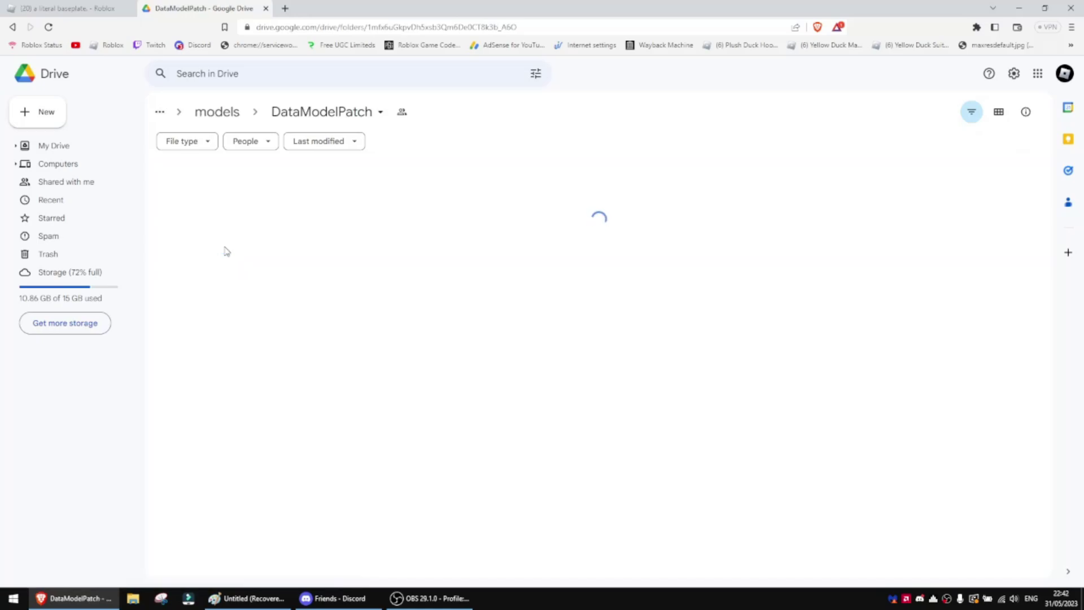
{"action": "left_click_drag", "start_coordinate": [250, 303], "coordinate": [557, 234]}
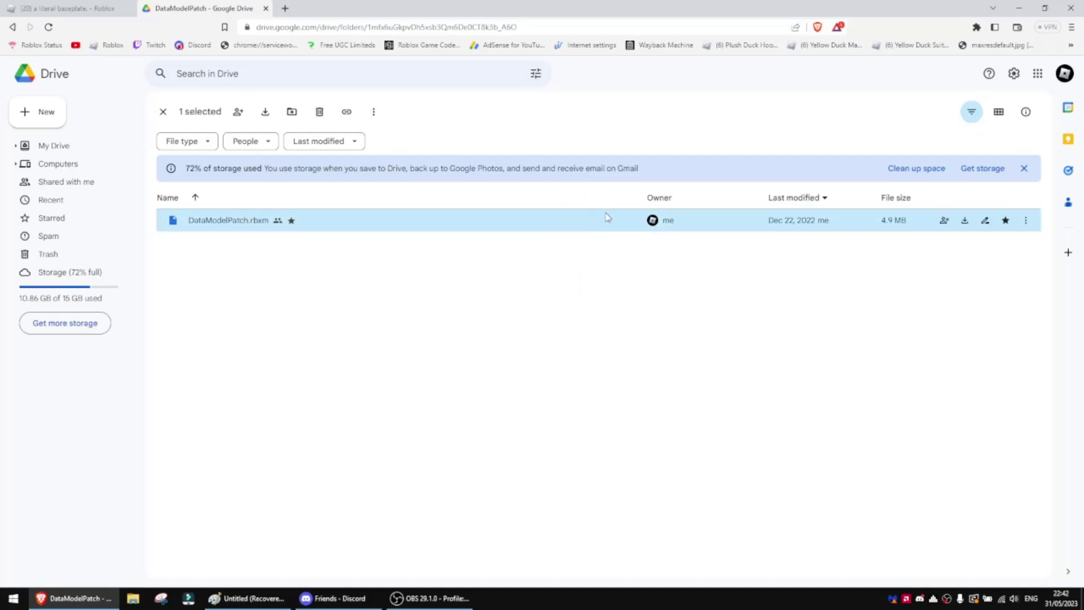
Download DataModelPatch.rbxm and save it into the Music folder
{"action": "left_click", "coordinate": [965, 221]}
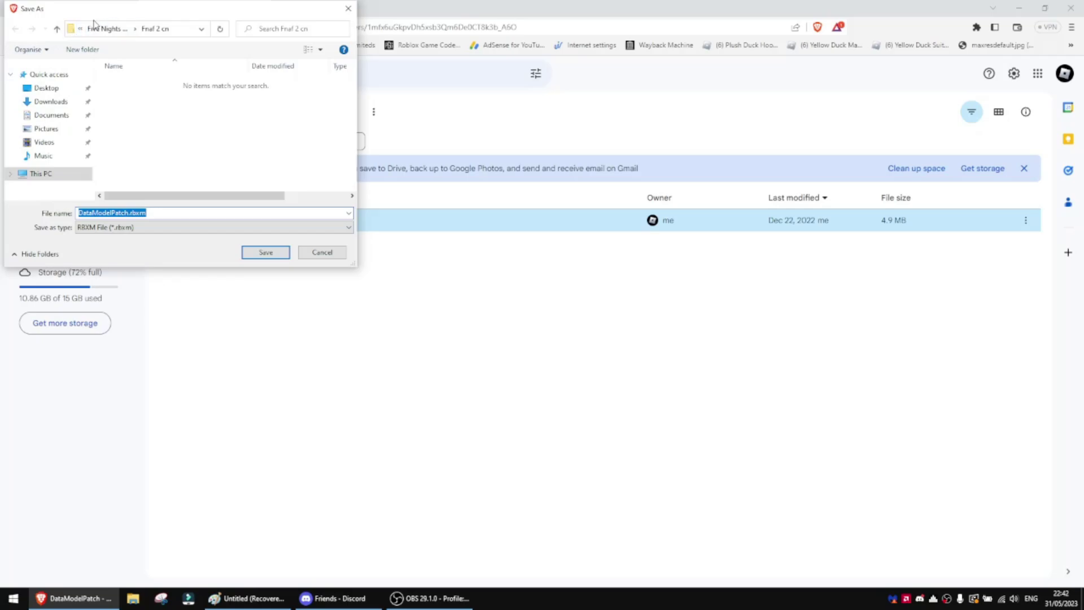
{"action": "left_click", "coordinate": [45, 158]}
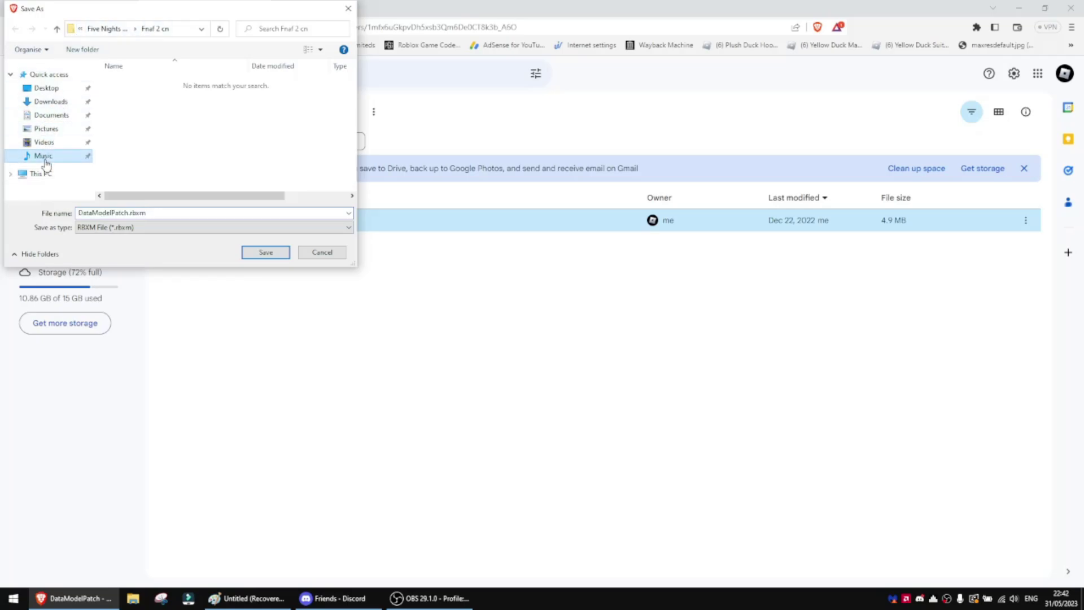
{"action": "left_click", "coordinate": [266, 253]}
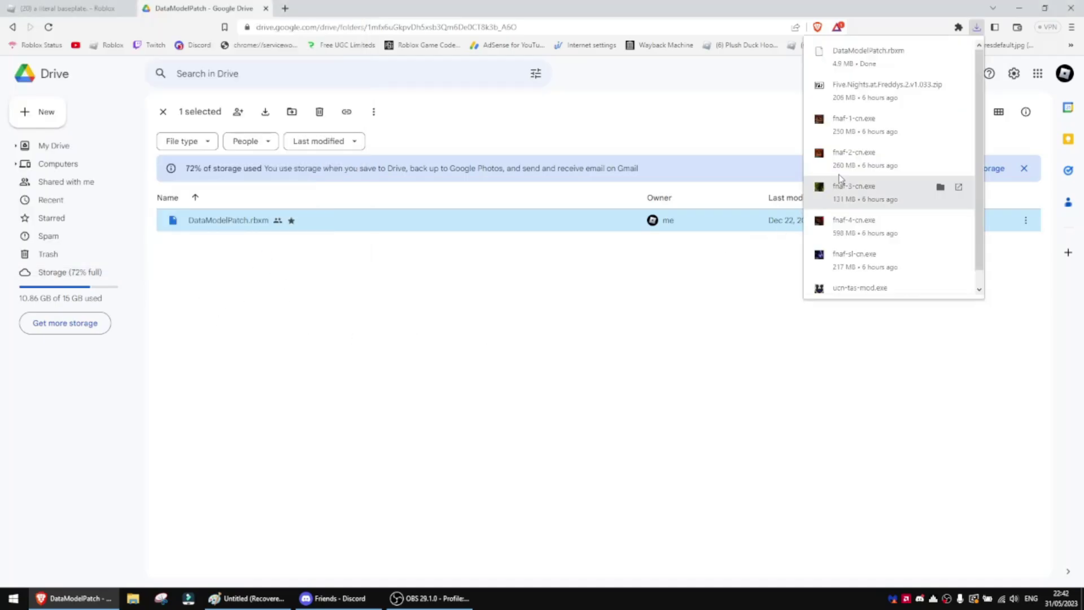
{"action": "left_click", "coordinate": [692, 259]}
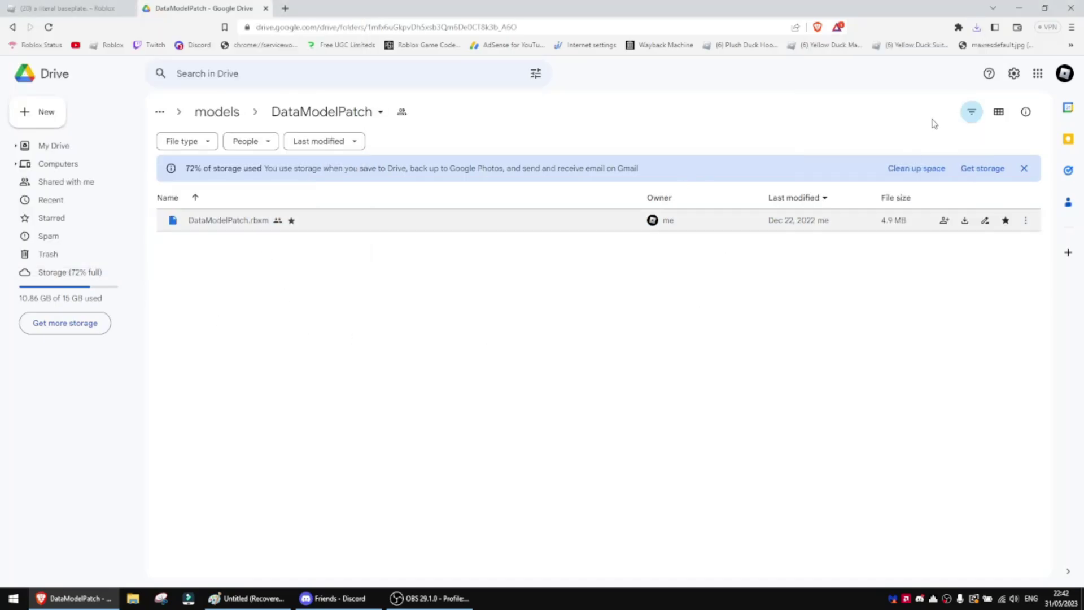
Open the desktop Roblox Player shortcut's file location, then close that window
{"action": "left_click", "coordinate": [1018, 8]}
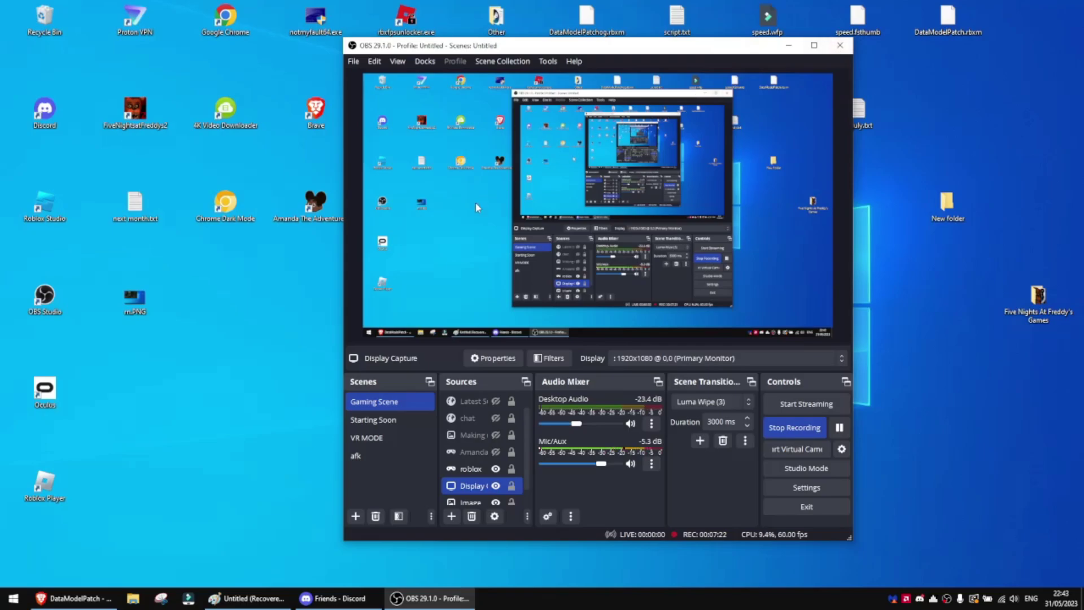
{"action": "right_click", "coordinate": [45, 490]}
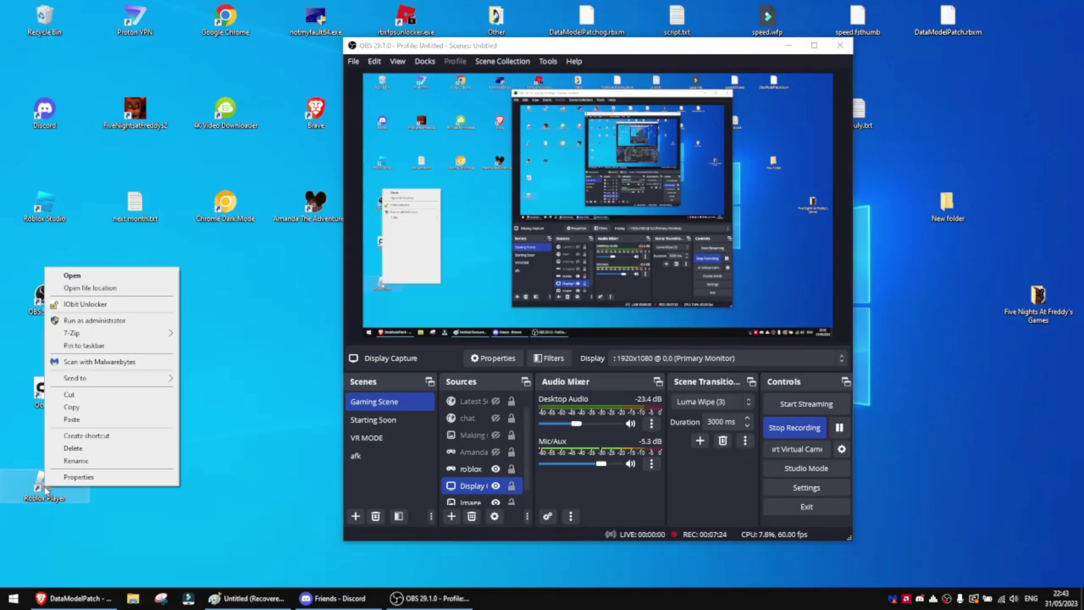
{"action": "left_click", "coordinate": [135, 291]}
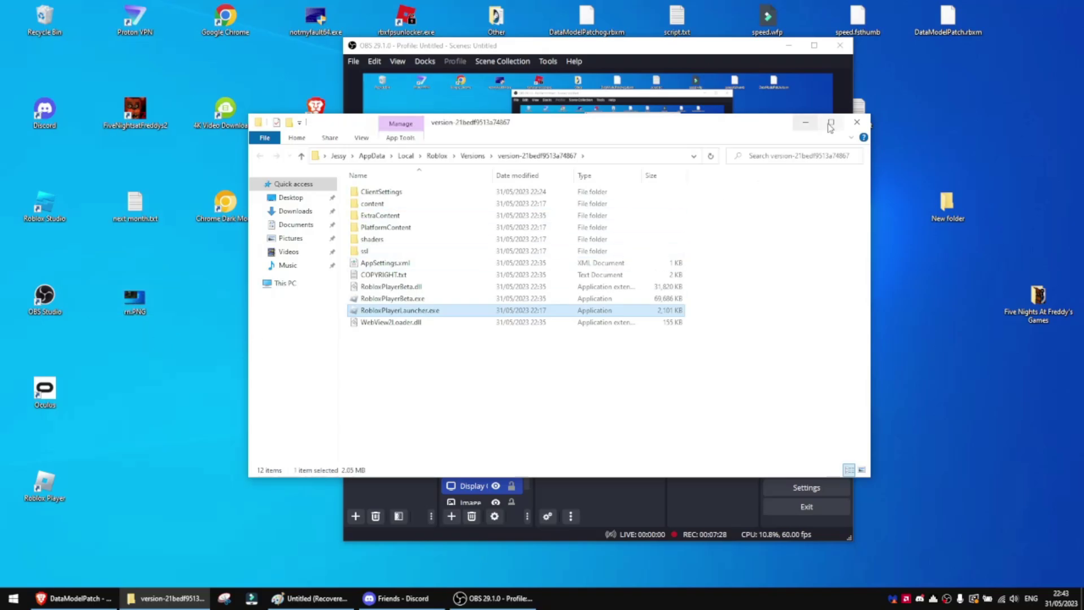
{"action": "left_click", "coordinate": [857, 121]}
Search 'robl' in Start and follow Open file location twice to reach version-21bedf9513a74867
{"action": "key", "text": "super"}
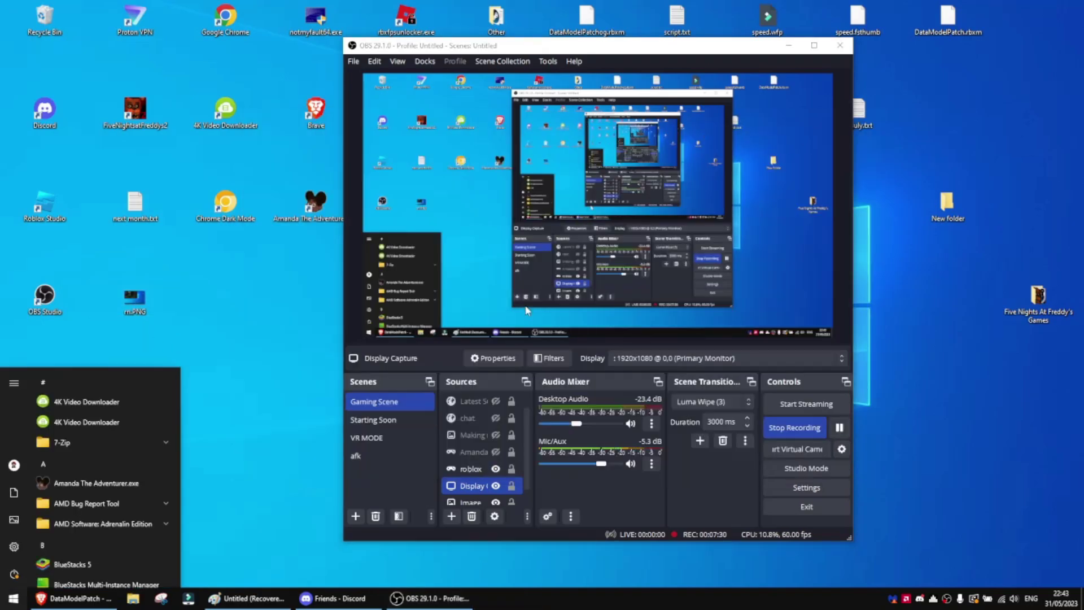
{"action": "type", "text": "roblox"}
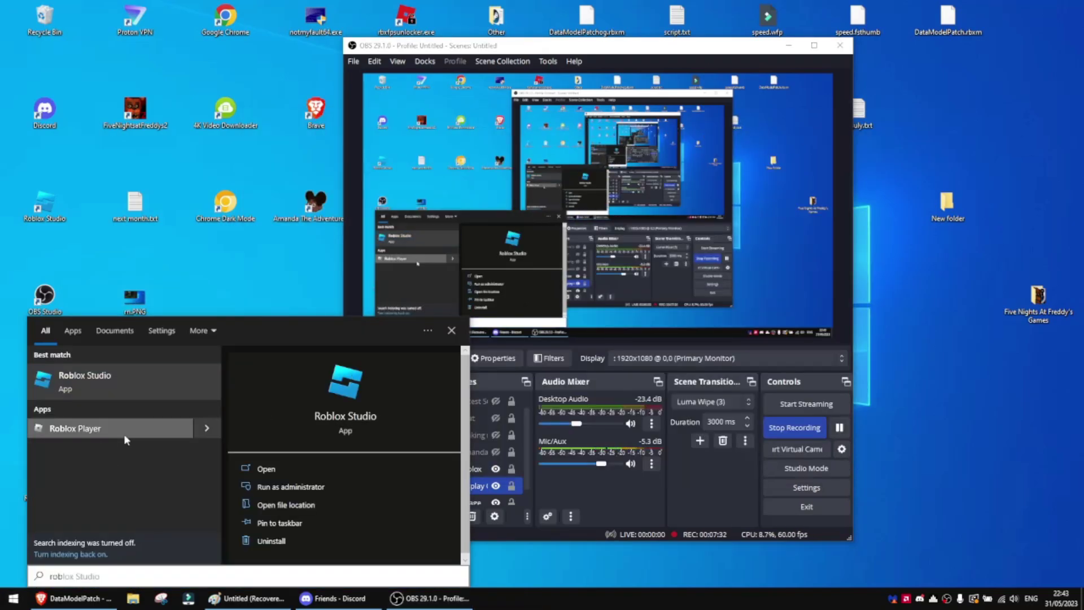
{"action": "right_click", "coordinate": [202, 436]}
{"action": "left_click", "coordinate": [237, 462]}
{"action": "right_click", "coordinate": [397, 195]}
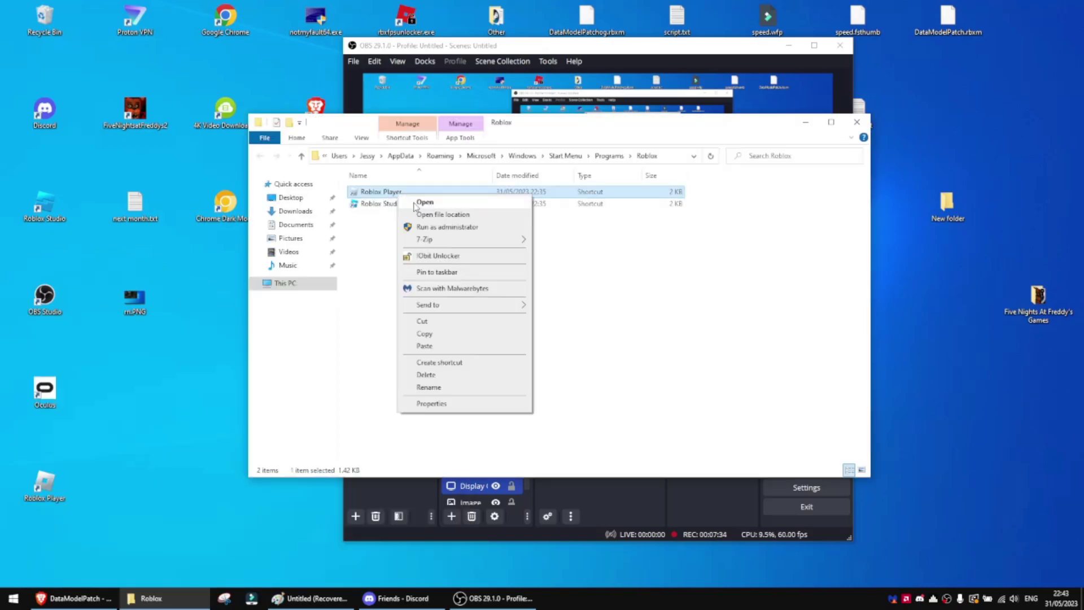
{"action": "left_click", "coordinate": [429, 214]}
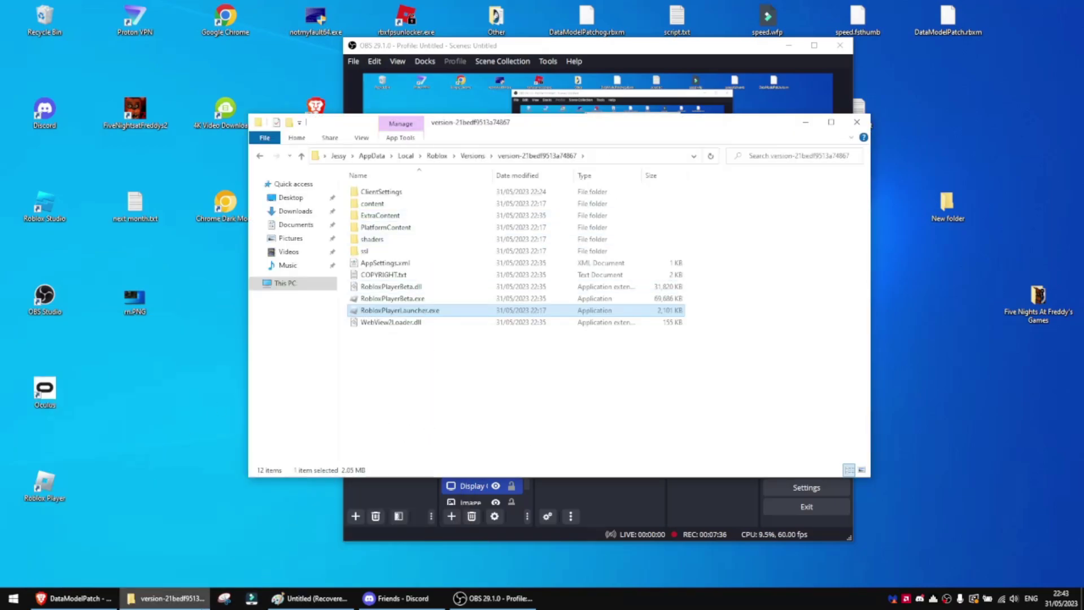
Open a second Explorer window on Music and select DataModelPatch.rbxm
{"action": "right_click", "coordinate": [166, 599]}
{"action": "left_click", "coordinate": [179, 539]}
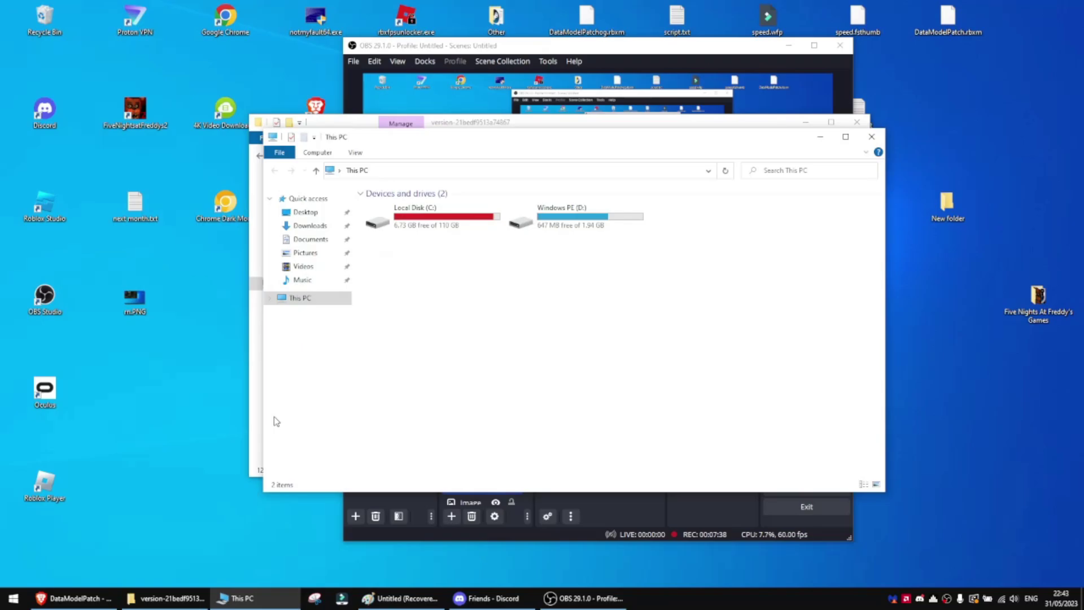
{"action": "left_click", "coordinate": [302, 280]}
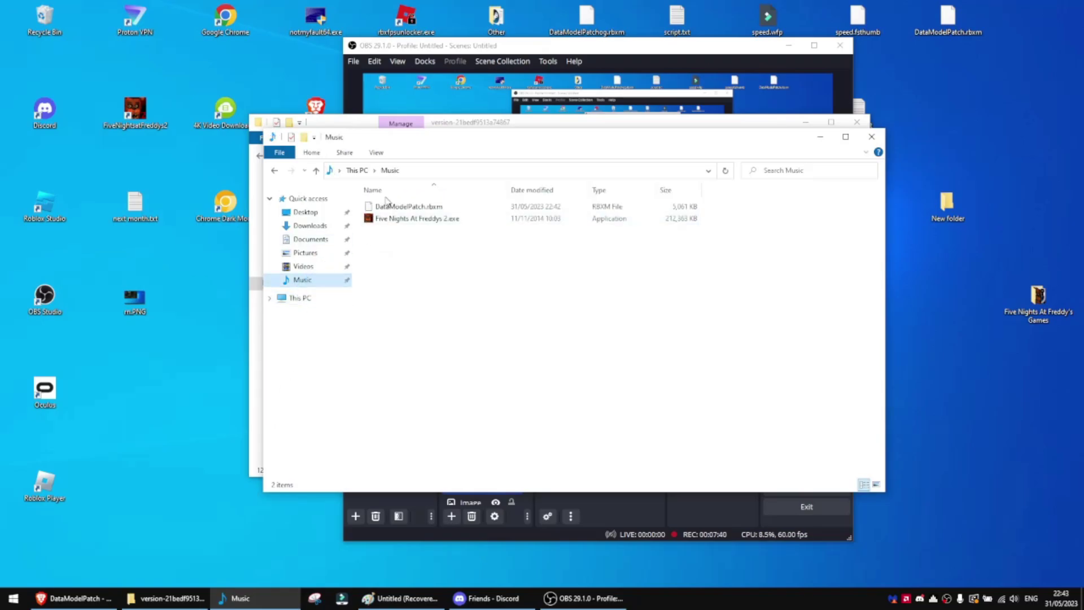
{"action": "left_click", "coordinate": [401, 206]}
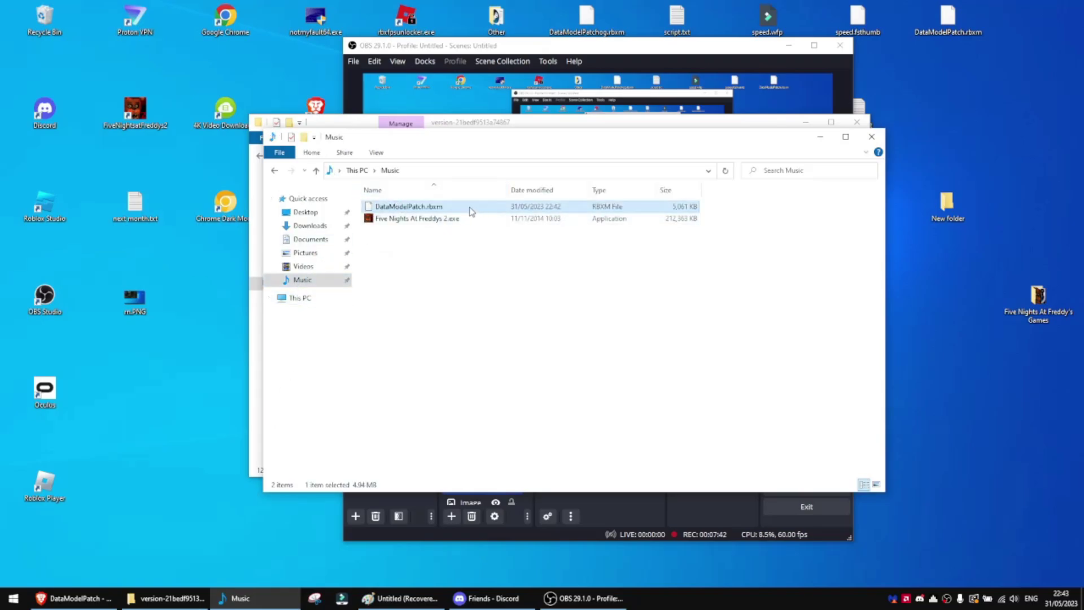
In the Roblox version folder, open ExtraContent > models > DataModelPatch
{"action": "key", "text": "alt+Tab"}
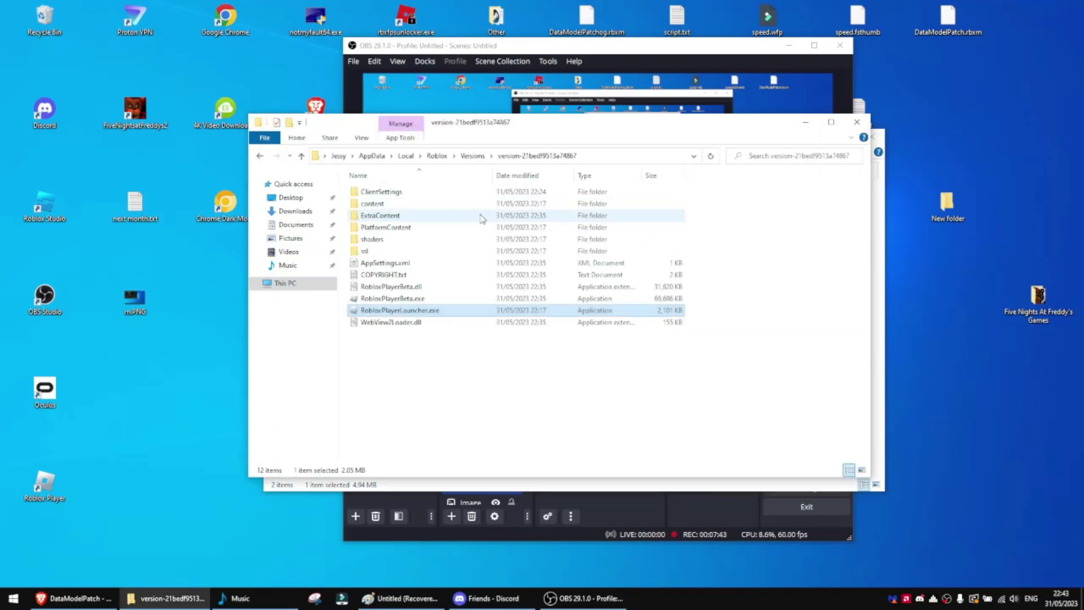
{"action": "double_click", "coordinate": [383, 218]}
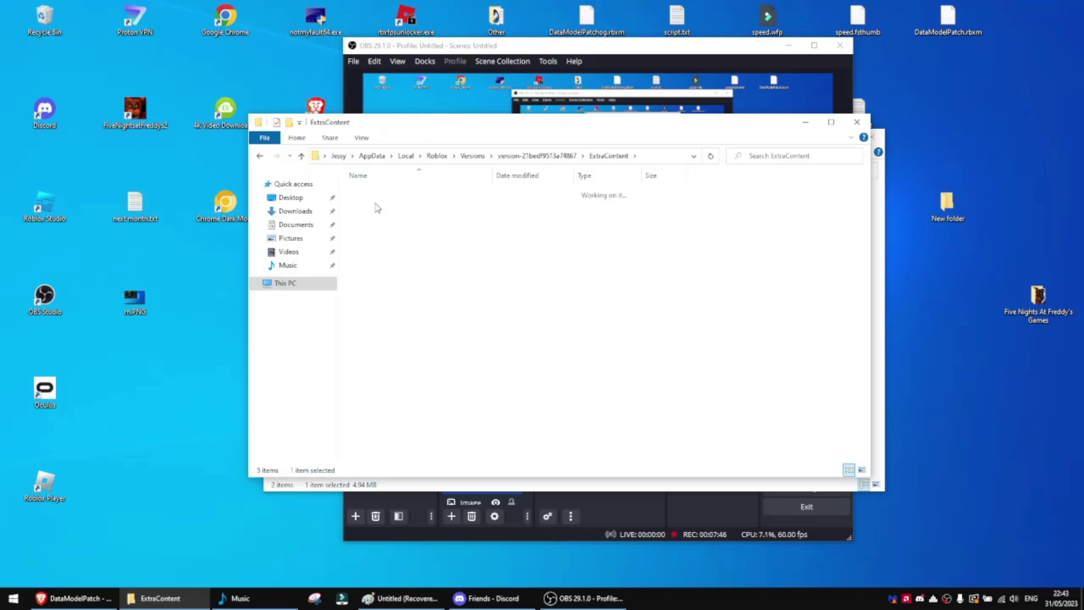
{"action": "double_click", "coordinate": [377, 208]}
{"action": "double_click", "coordinate": [375, 206]}
Drag DataModelPatch.rbxm from Music into that folder, replacing the existing file
{"action": "key", "text": "alt+Tab"}
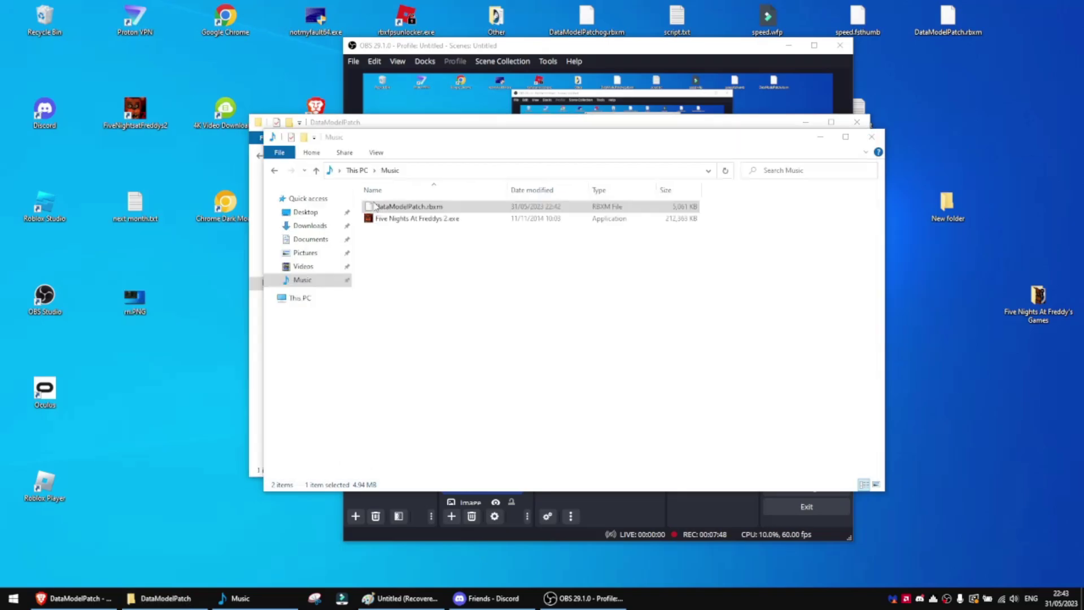
{"action": "left_click_drag", "start_coordinate": [439, 210], "coordinate": [479, 276]}
{"action": "key", "text": "alt+Tab"}
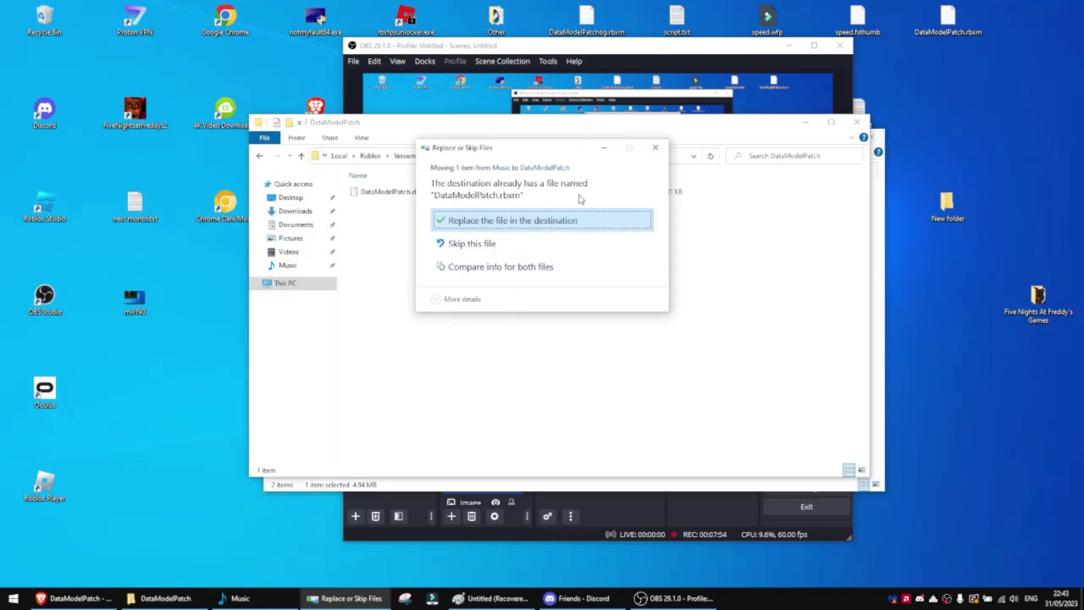
{"action": "left_click", "coordinate": [520, 221]}
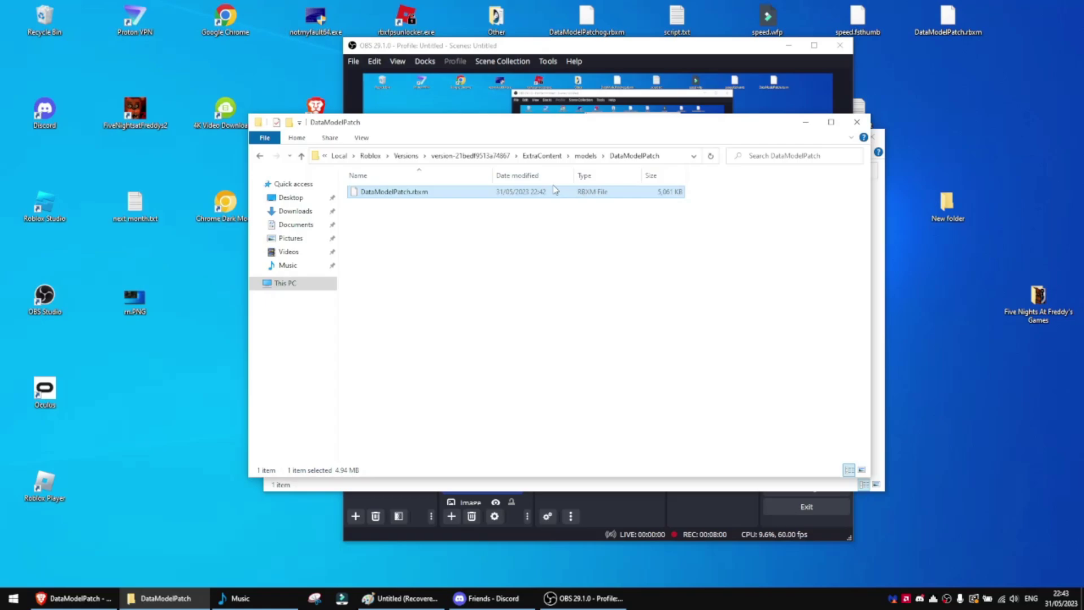
Go back to ExtraContent, delete the places folder, and close the Explorer windows
{"action": "left_click", "coordinate": [260, 156]}
{"action": "left_click", "coordinate": [261, 156]}
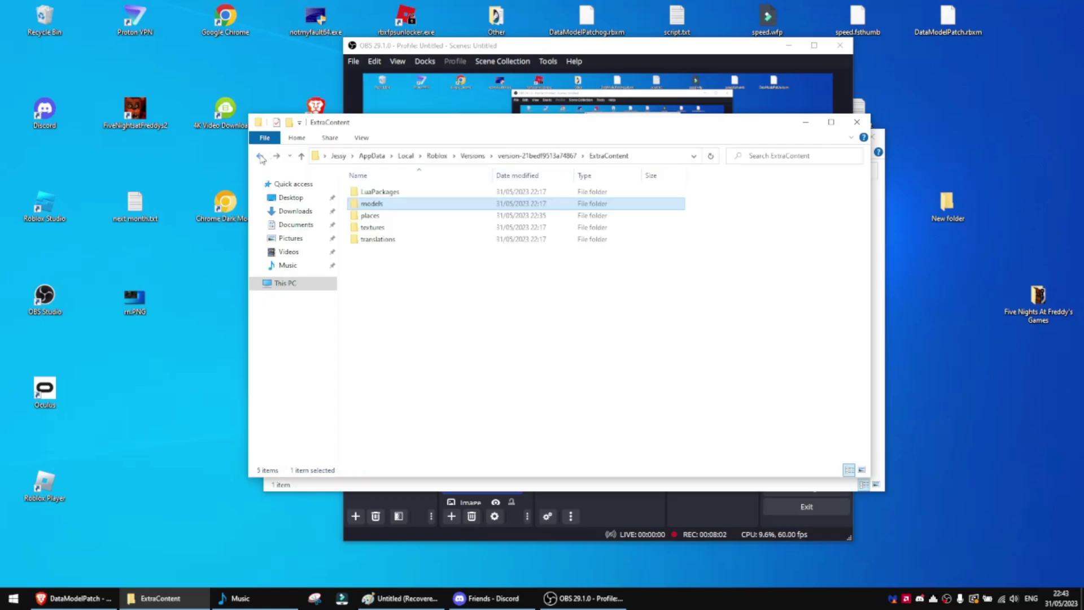
{"action": "left_click", "coordinate": [381, 219]}
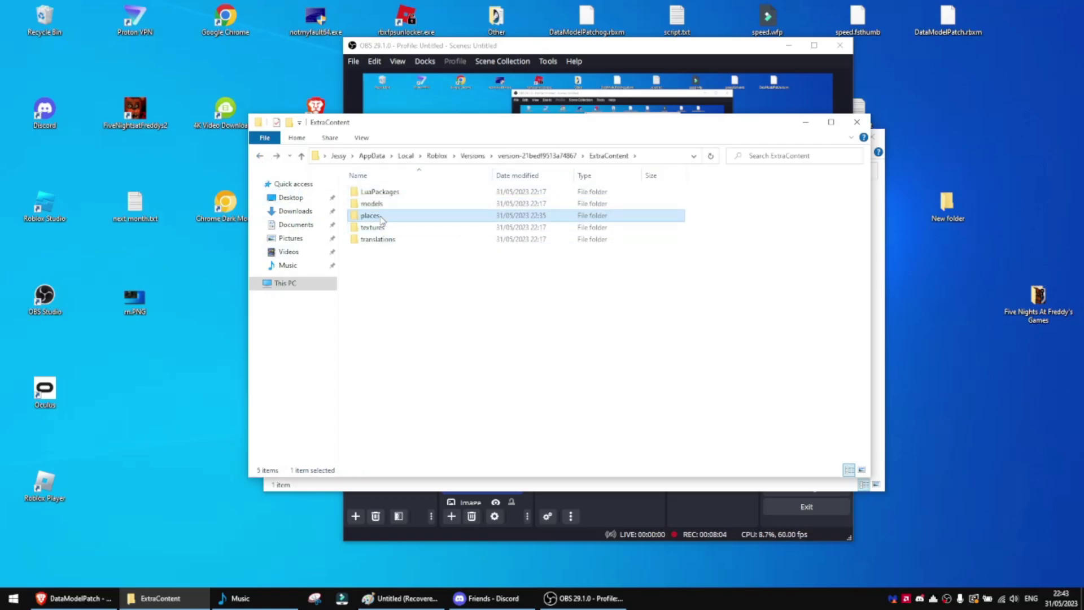
{"action": "key", "text": "Delete"}
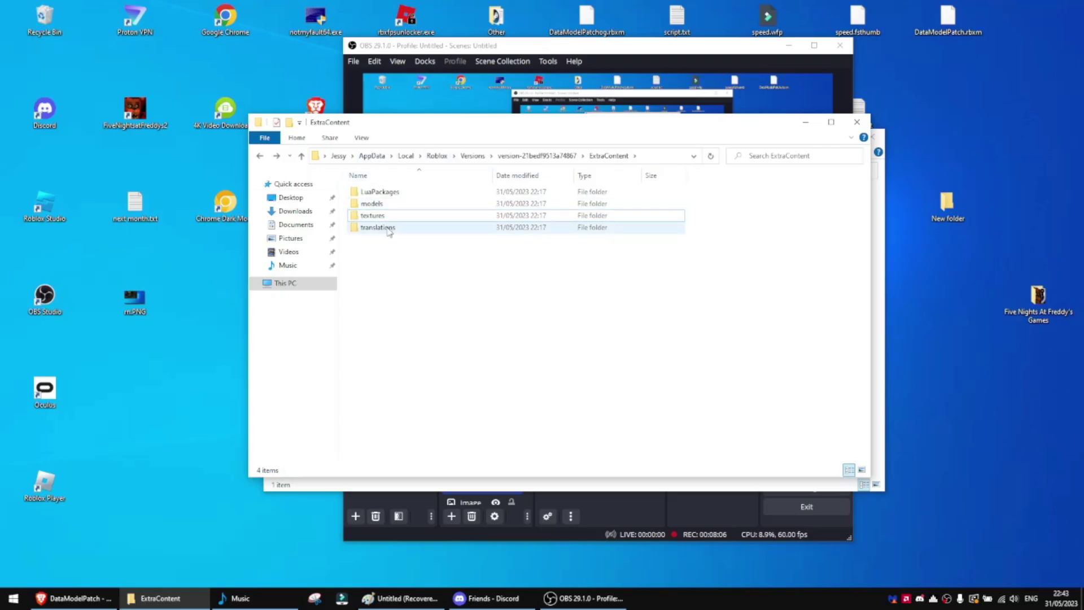
{"action": "left_click", "coordinate": [525, 157]}
{"action": "left_click", "coordinate": [857, 122]}
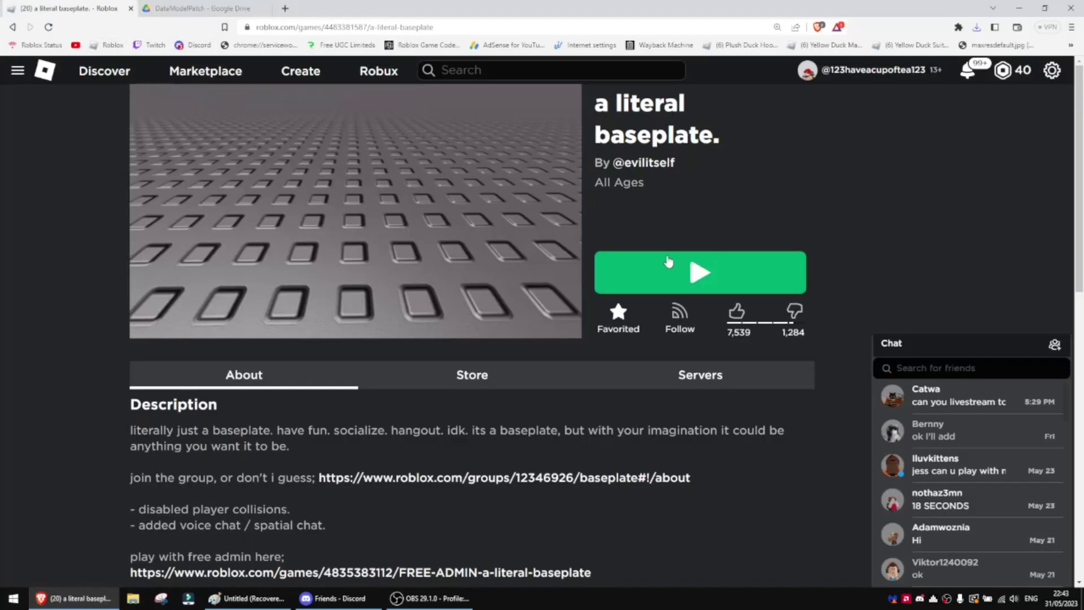
Launch 'a literal baseplate.', go fullscreen with F11, and walk the avatar using W and D
{"action": "left_click", "coordinate": [670, 261]}
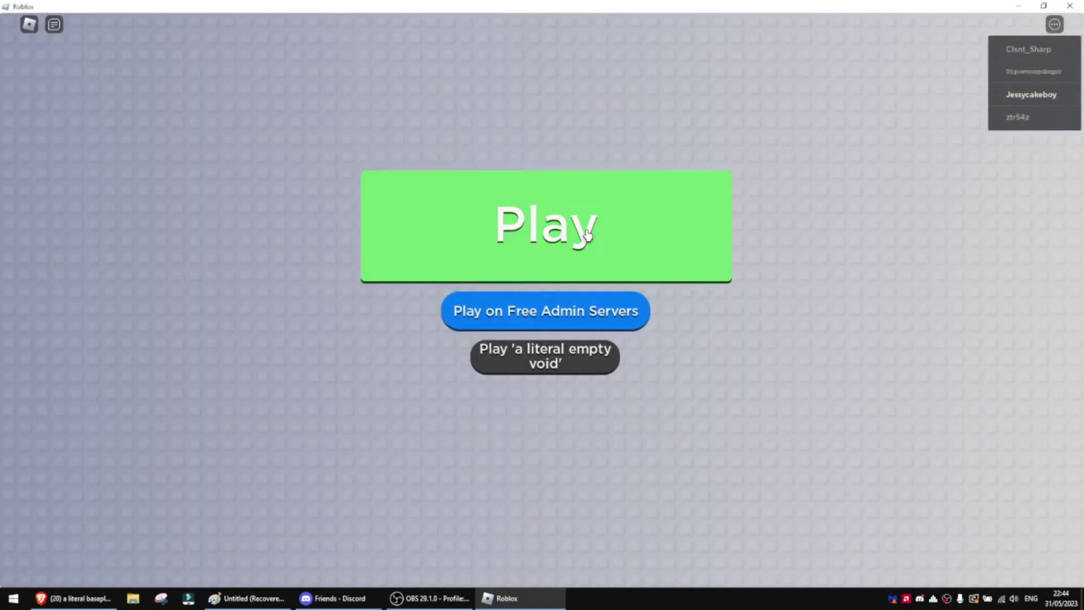
{"action": "left_click", "coordinate": [587, 234]}
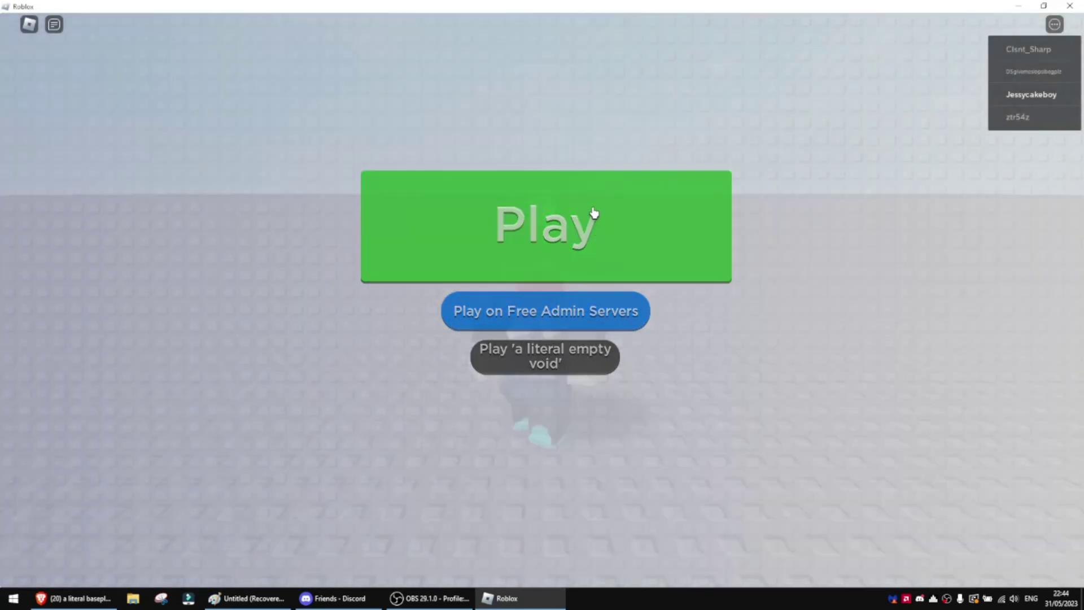
{"action": "key", "text": "w"}
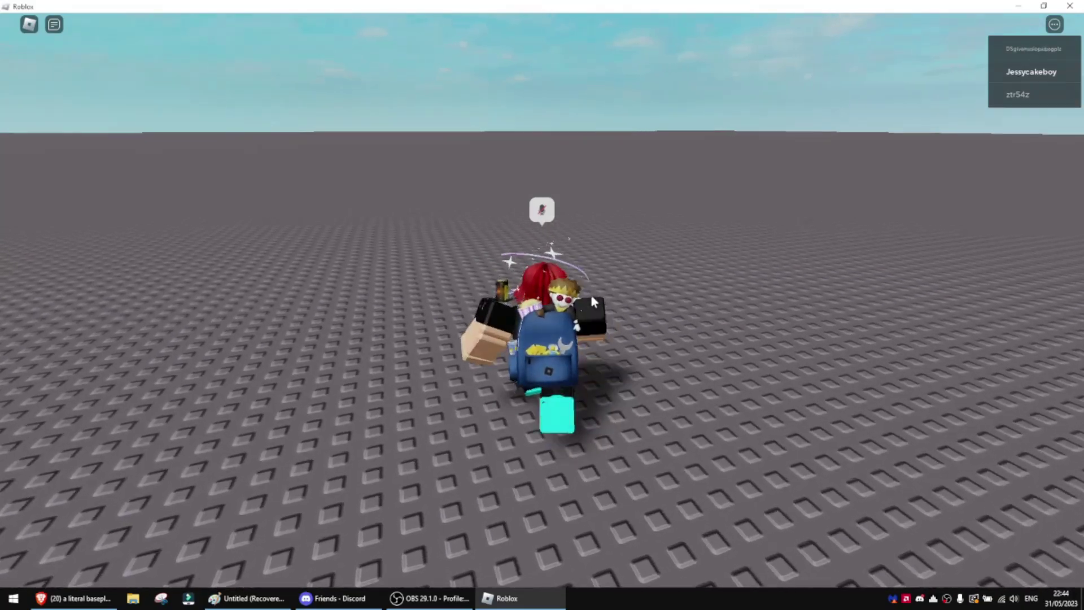
{"action": "left_click", "coordinate": [428, 598]}
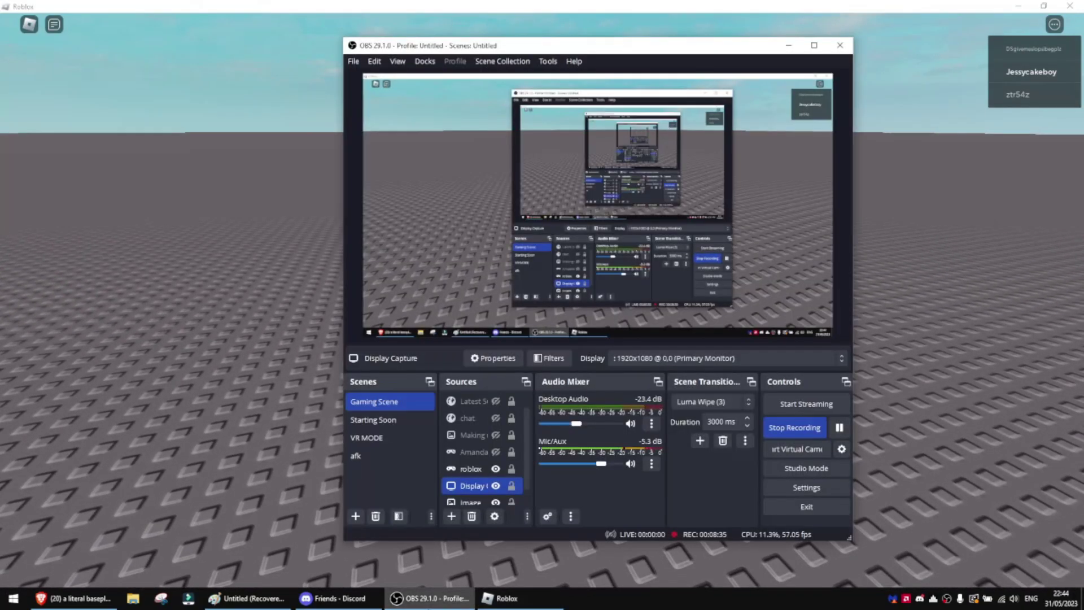
{"action": "key", "text": "alt+Tab"}
{"action": "key", "text": "F11"}
{"action": "key", "text": "w"}
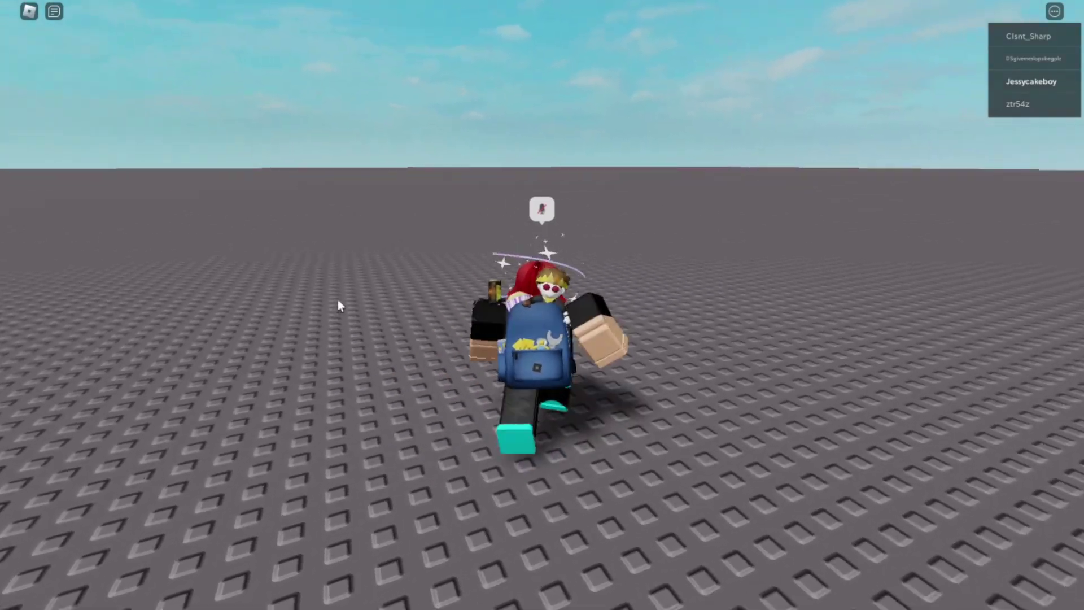
{"action": "key", "text": "d"}
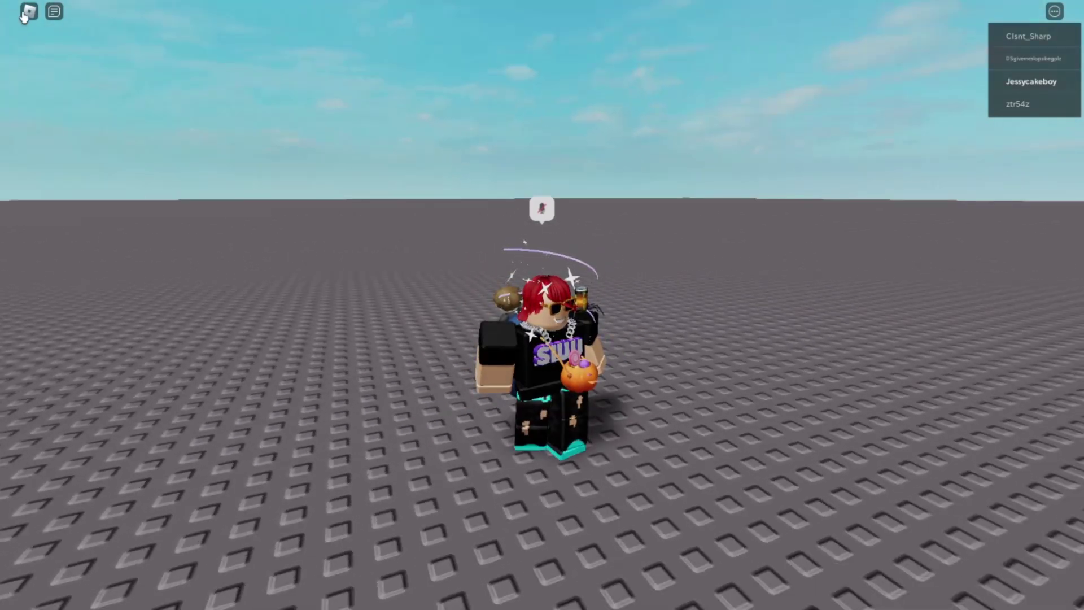
{"action": "left_click", "coordinate": [25, 13]}
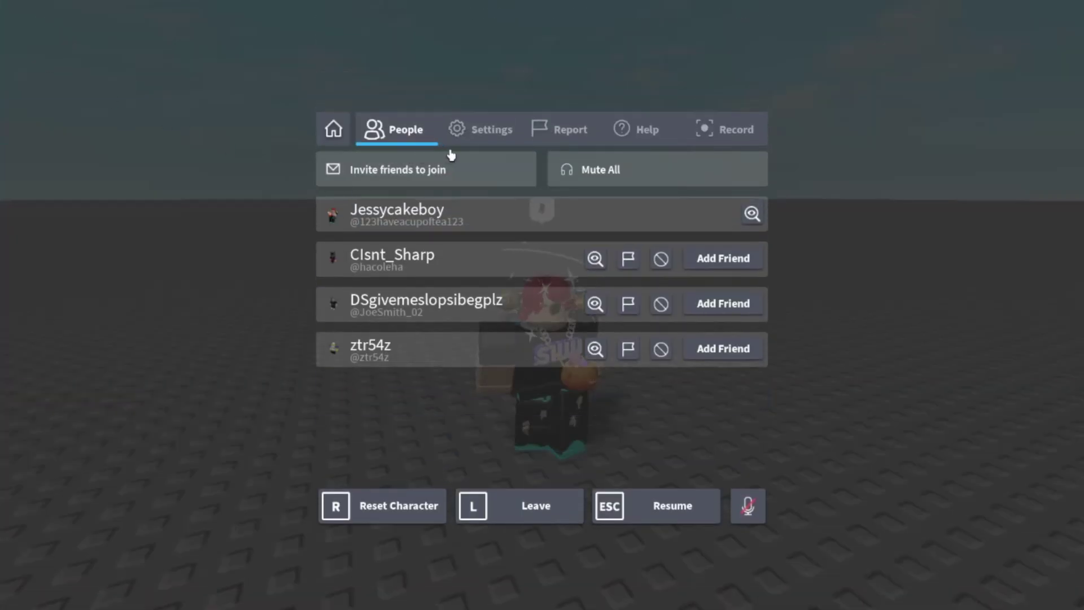
{"action": "left_click", "coordinate": [505, 132]}
{"action": "scroll", "coordinate": [445, 338], "scroll_direction": "down", "scroll_amount": 3}
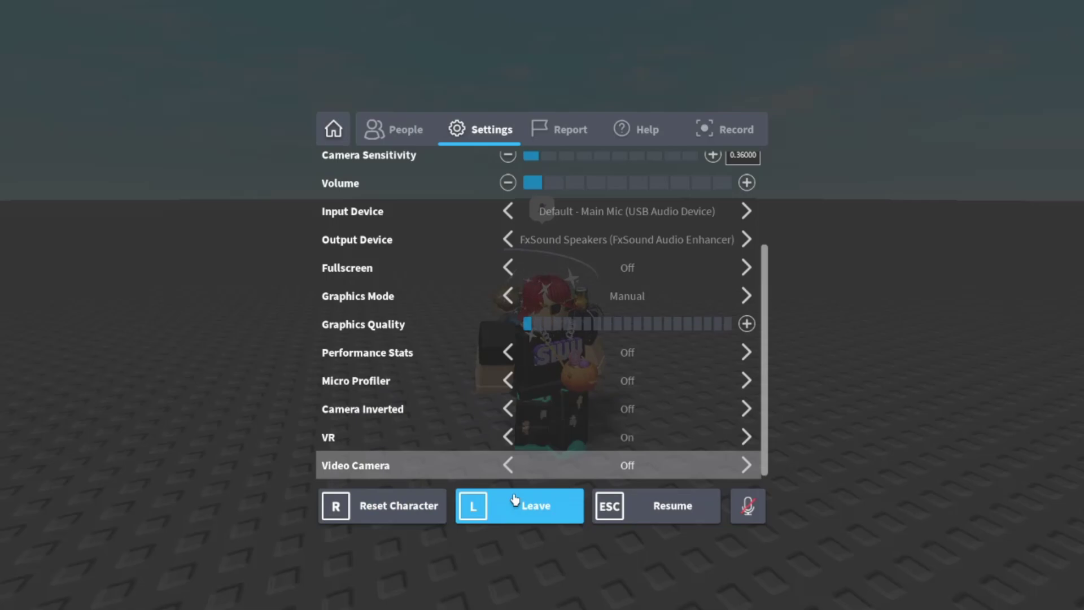
{"action": "scroll", "coordinate": [768, 344], "scroll_direction": "up", "scroll_amount": 3}
{"action": "scroll", "coordinate": [774, 234], "scroll_direction": "down", "scroll_amount": 3}
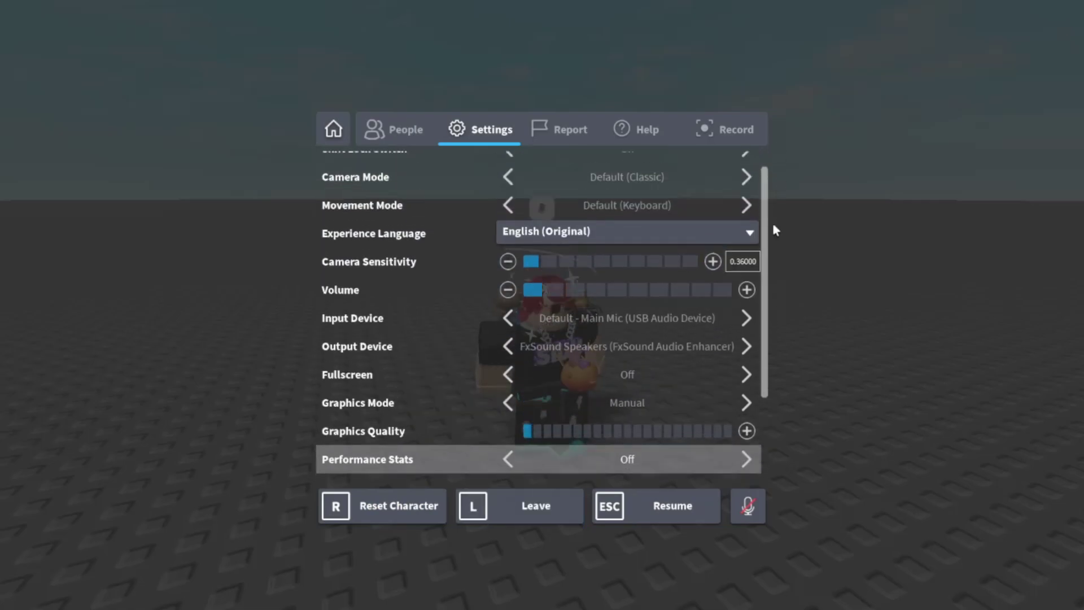
{"action": "scroll", "coordinate": [781, 458], "scroll_direction": "up", "scroll_amount": 3}
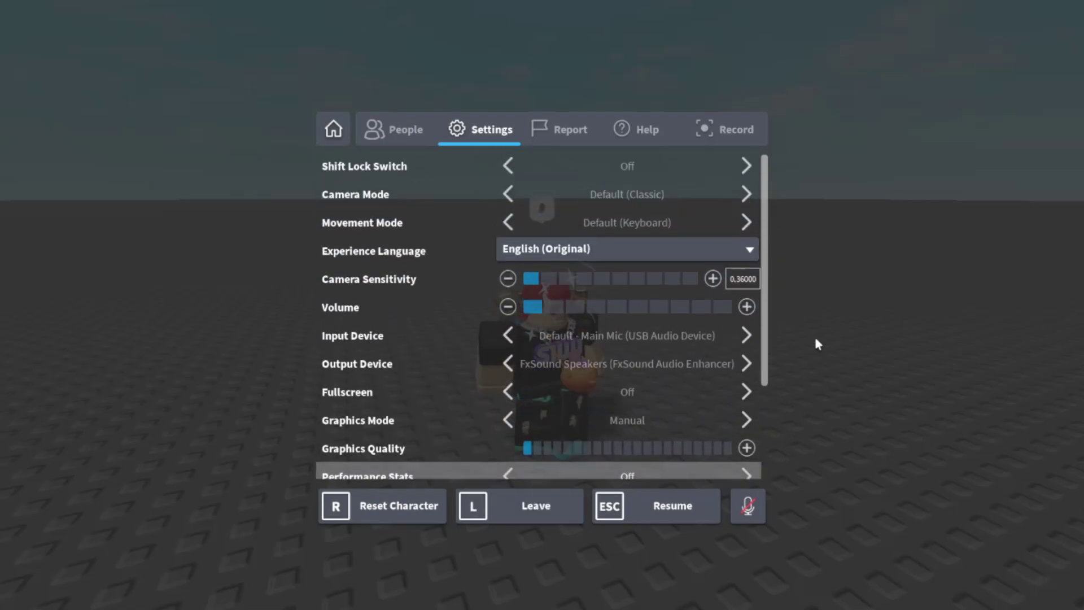
{"action": "scroll", "coordinate": [494, 395], "scroll_direction": "down", "scroll_amount": 3}
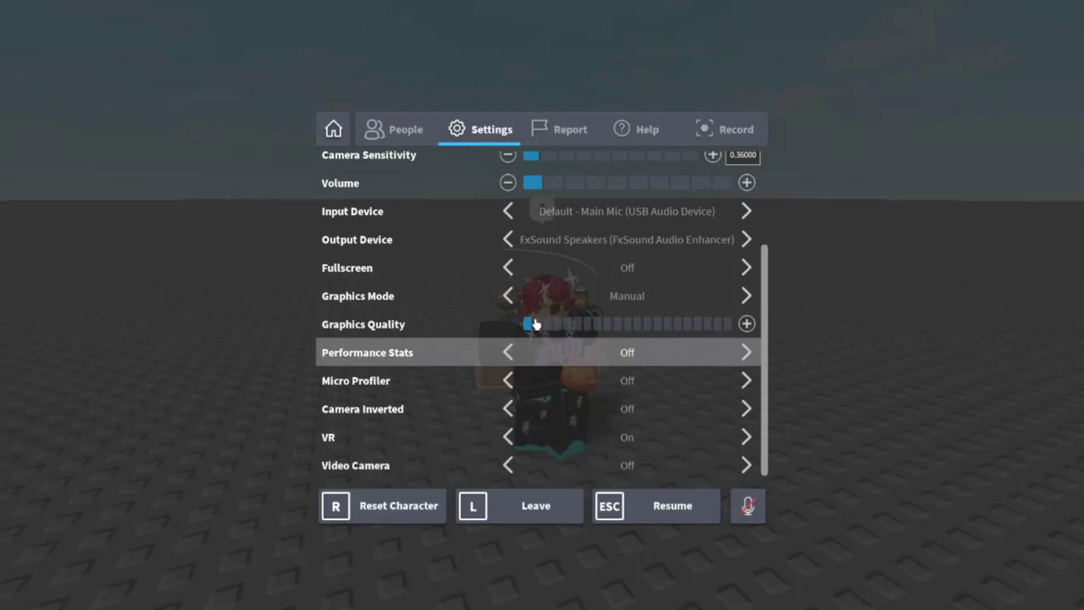
{"action": "left_click", "coordinate": [543, 125]}
{"action": "left_click", "coordinate": [633, 132]}
{"action": "left_click", "coordinate": [735, 139]}
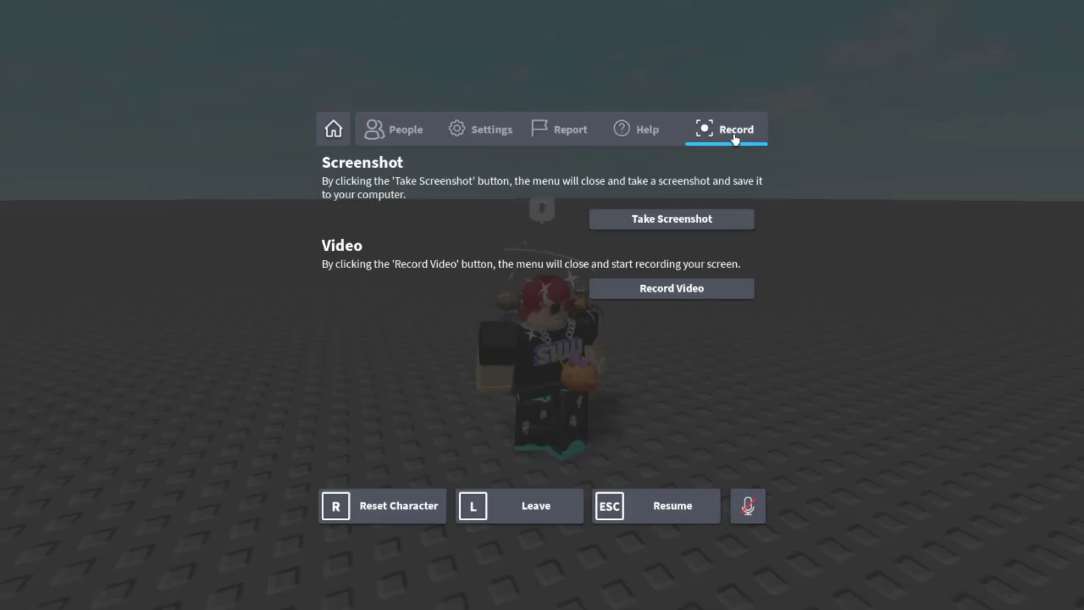
{"action": "left_click", "coordinate": [413, 133]}
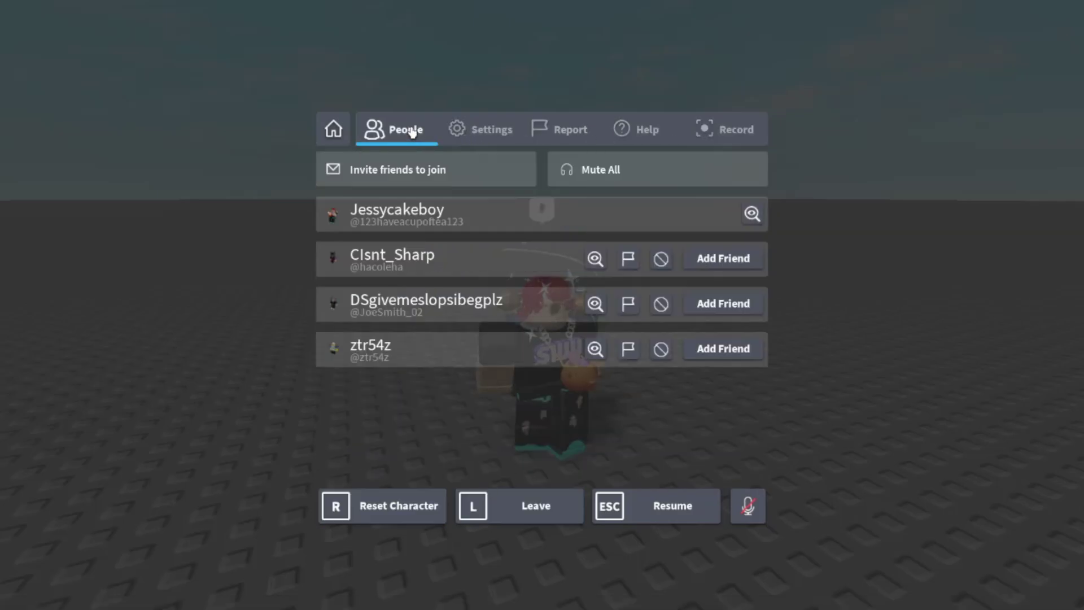
{"action": "key", "text": "Escape"}
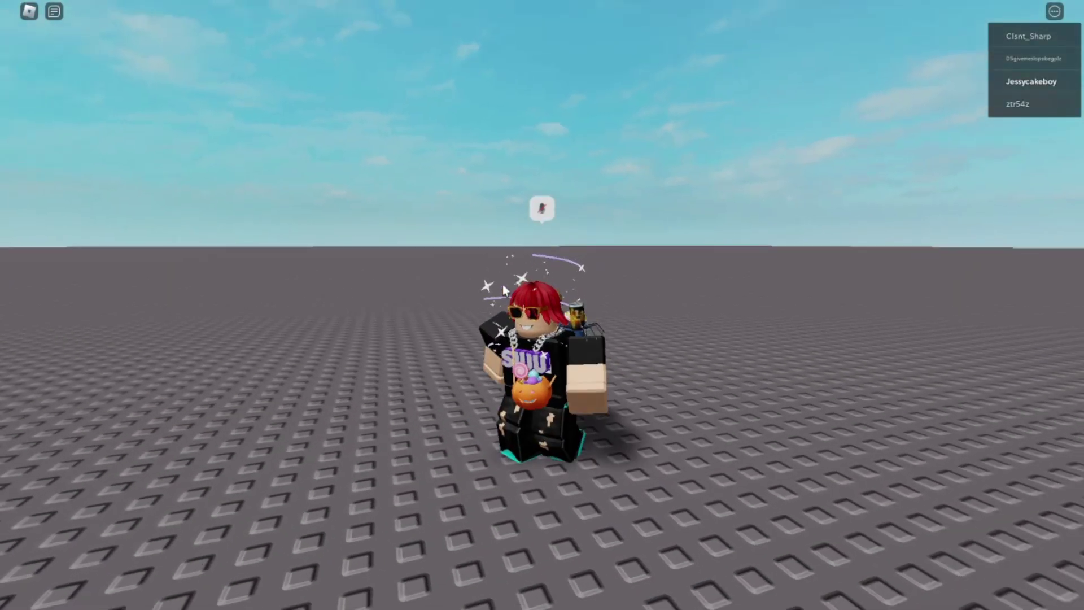